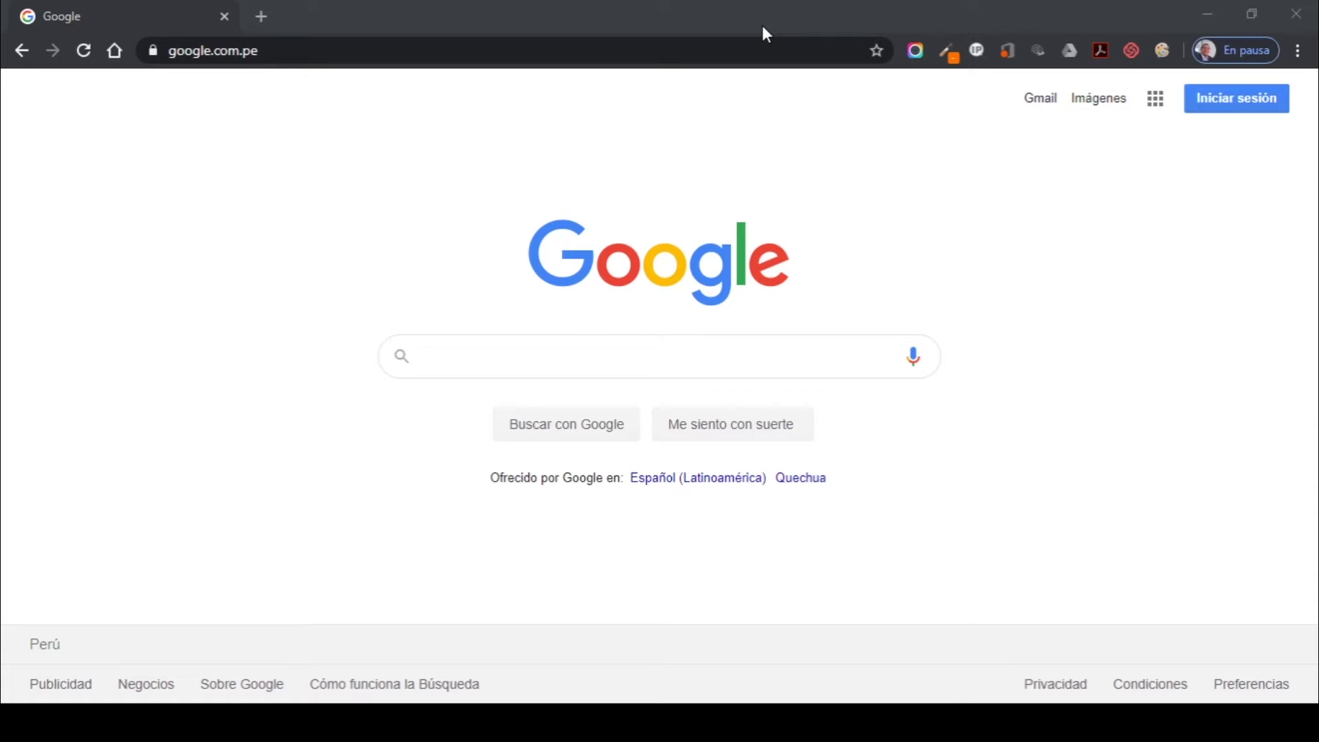
Step: Go to blogger.com and open its sign-in page
click(767, 34)
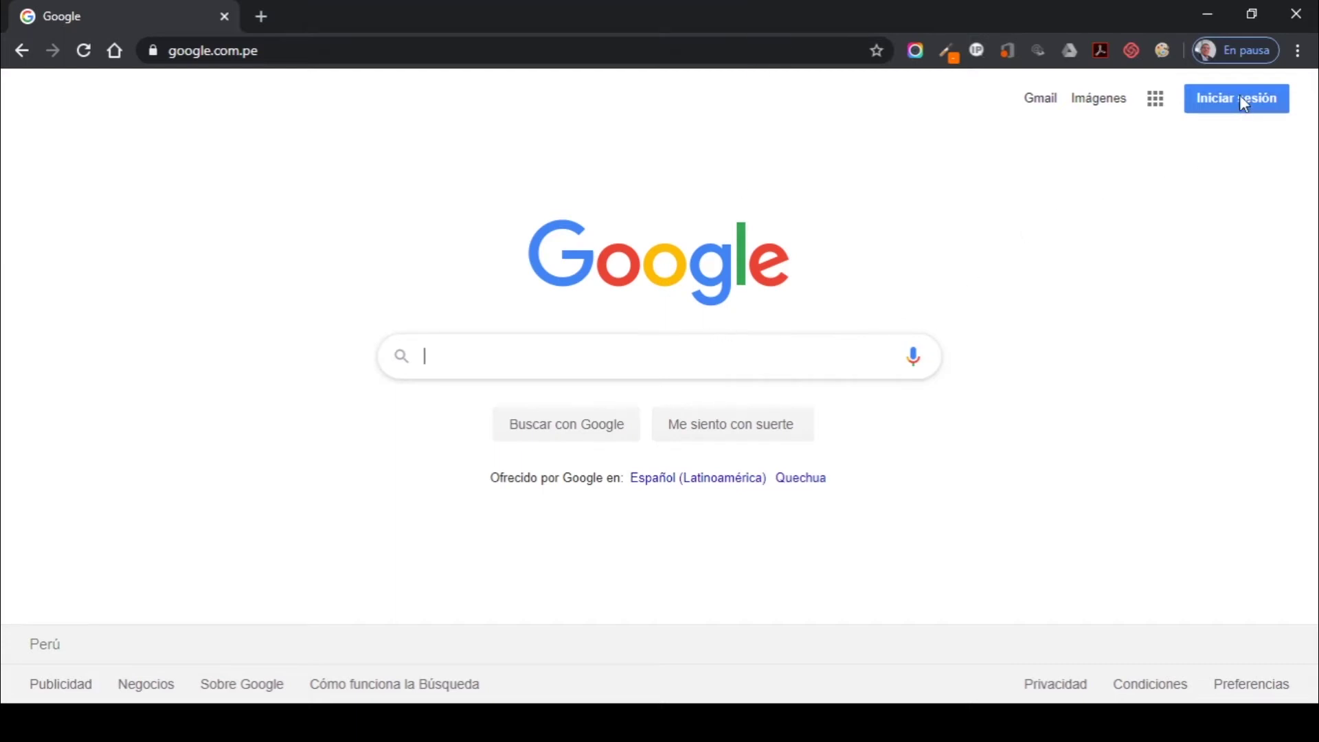
click(494, 58)
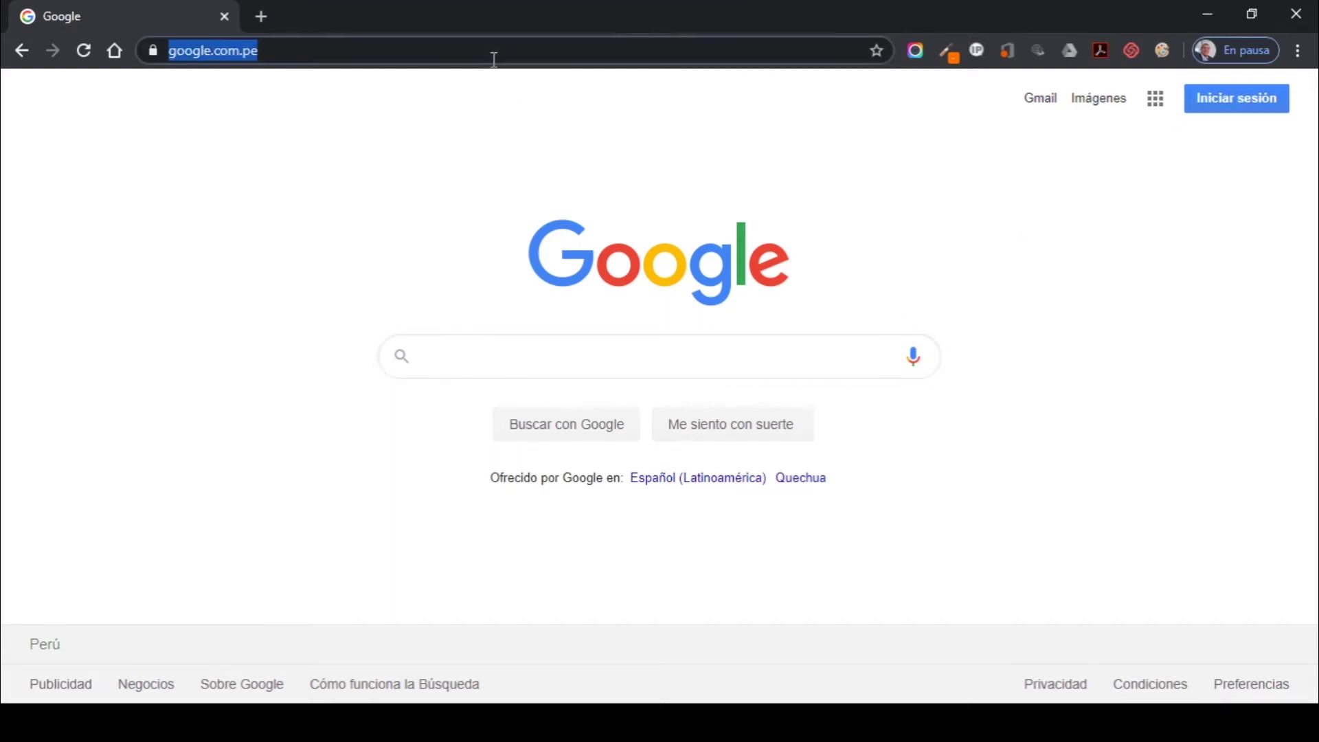
text(blogger)
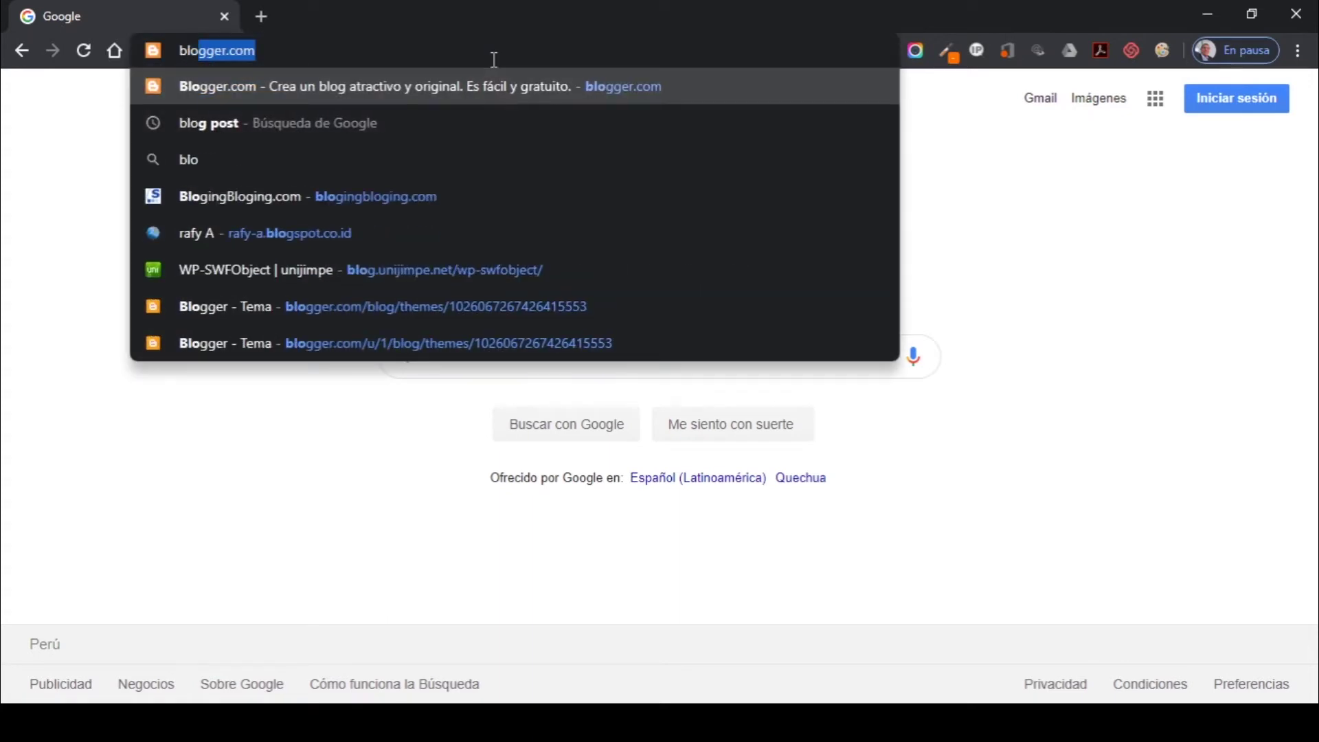
key(Return)
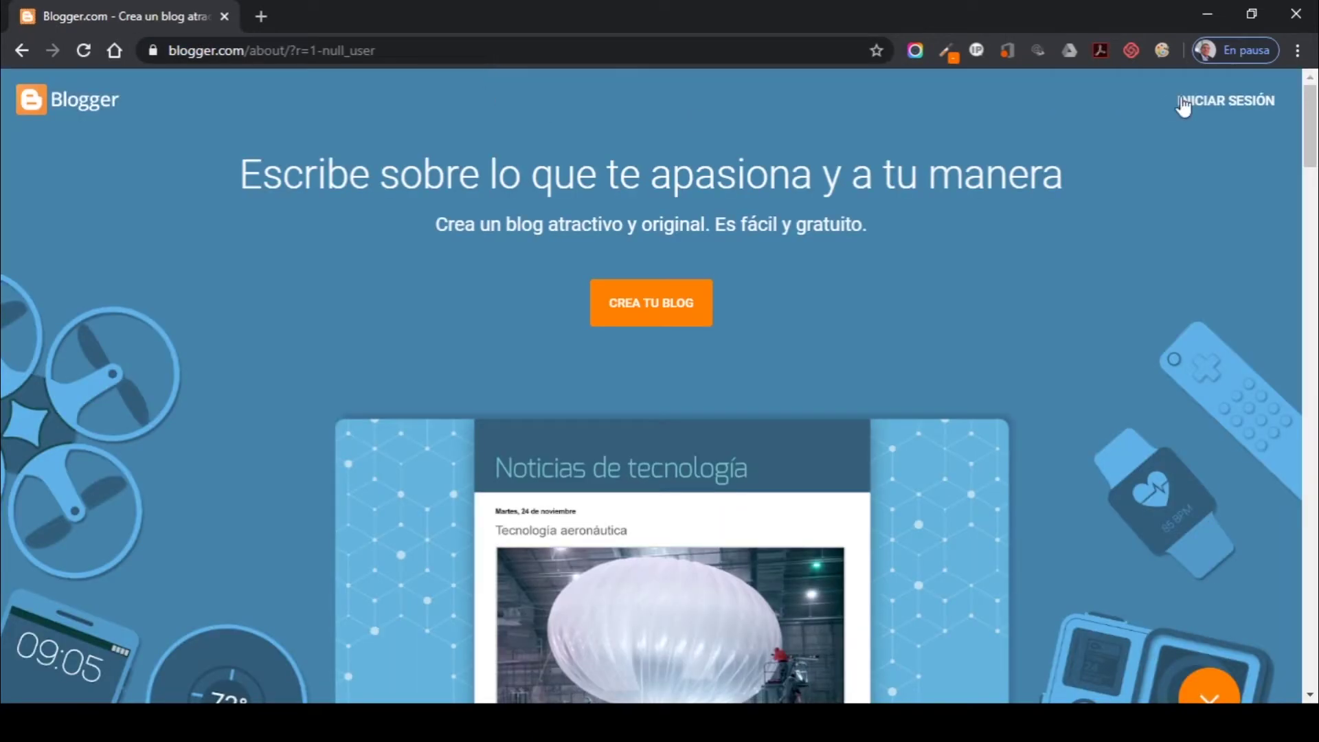
click(1199, 101)
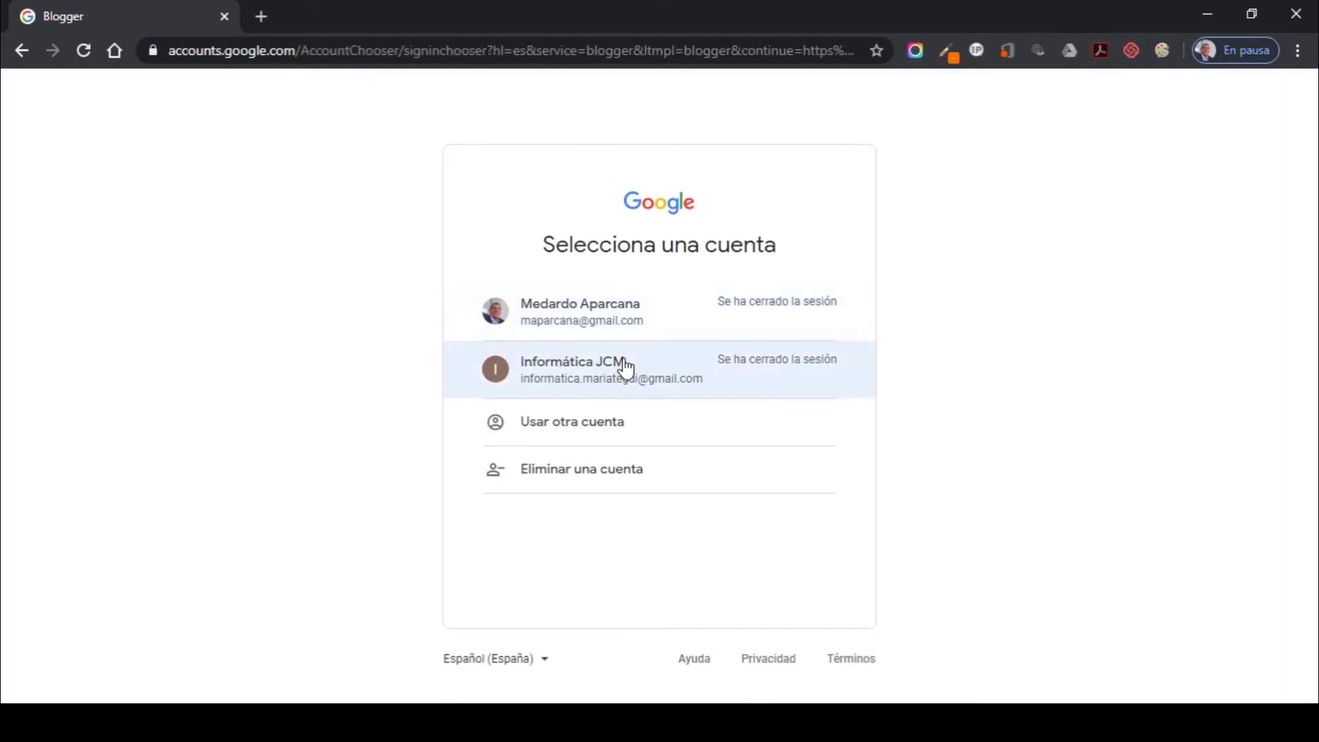
Step: Sign in to Blogger with the second listed Google account by entering the account password
click(625, 369)
text(•••••••)
key(BackSpace)
key(BackSpace)
key(BackSpace)
key(BackSpace)
key(BackSpace)
key(BackSpace)
key(BackSpace)
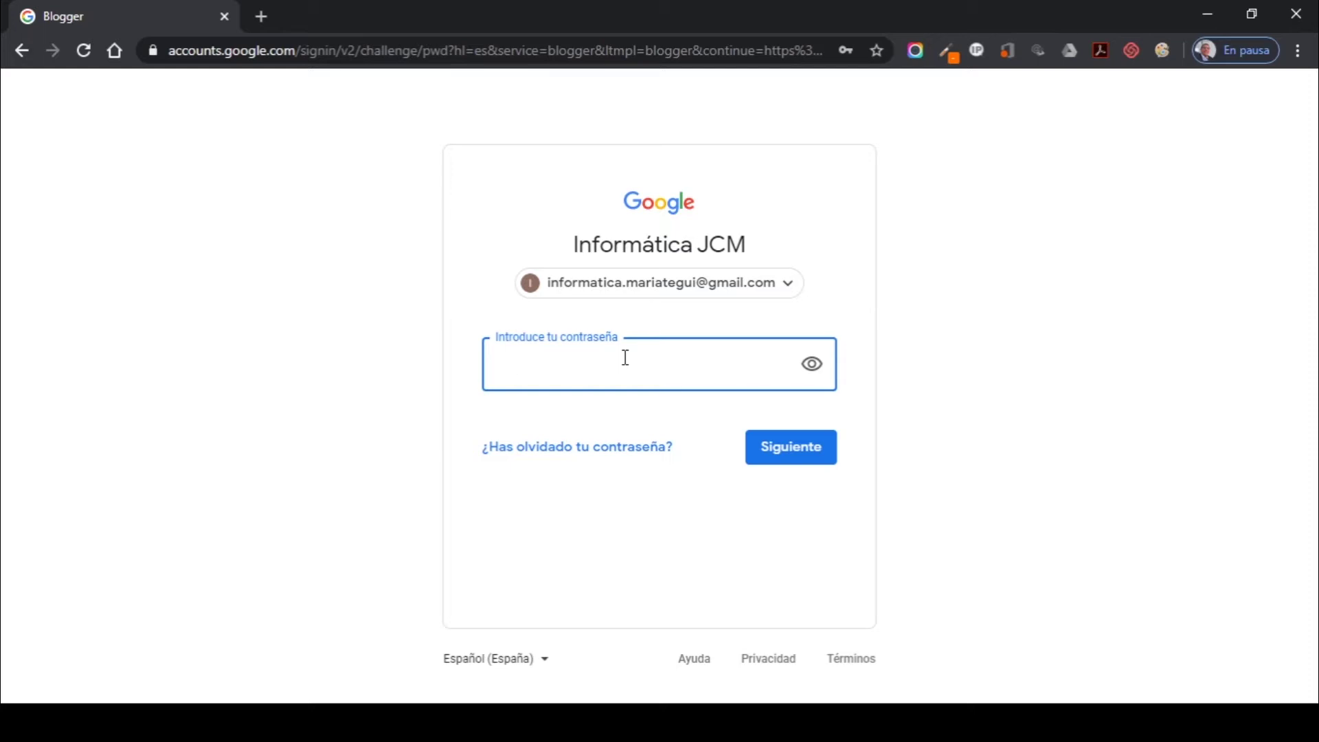
text(•••••••••••••••)
key(Return)
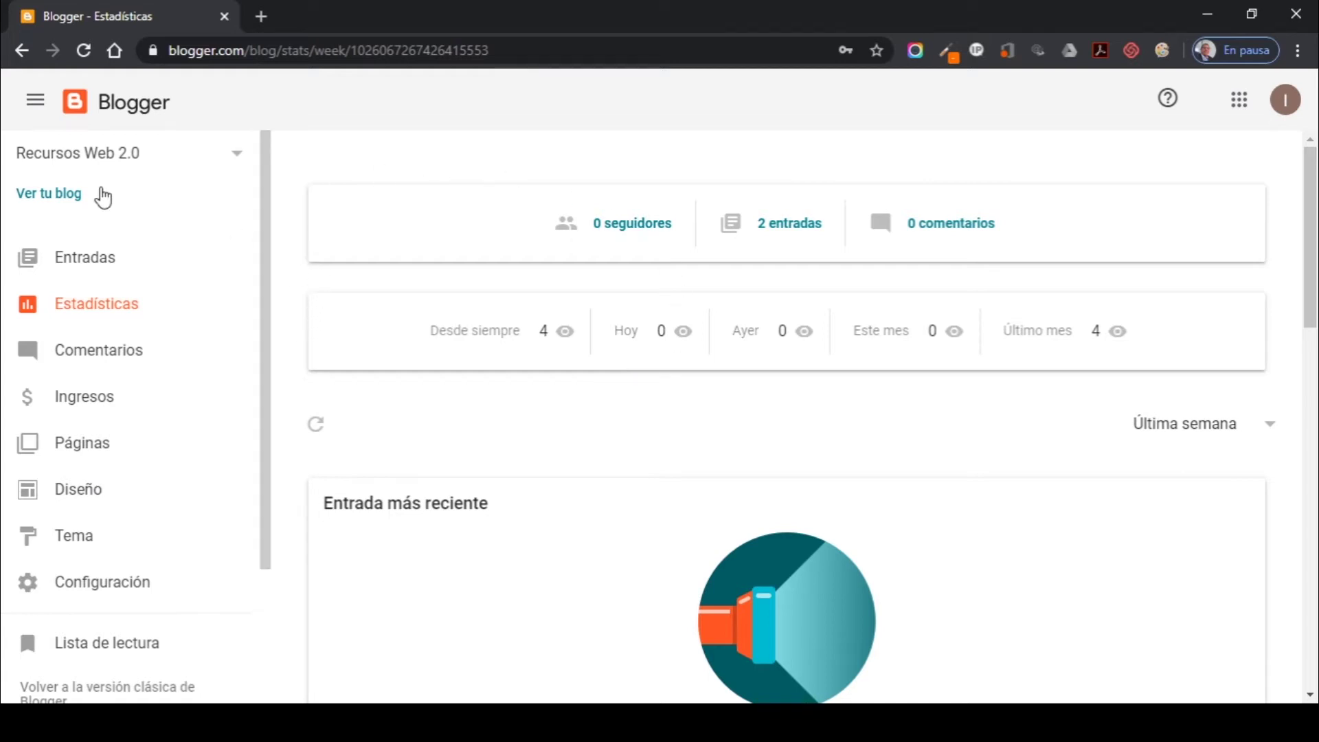
Step: Open the Recursos Web 2.0 blog's Diseño page and examine its gadget areas from the navigation bar to the footer
click(67, 499)
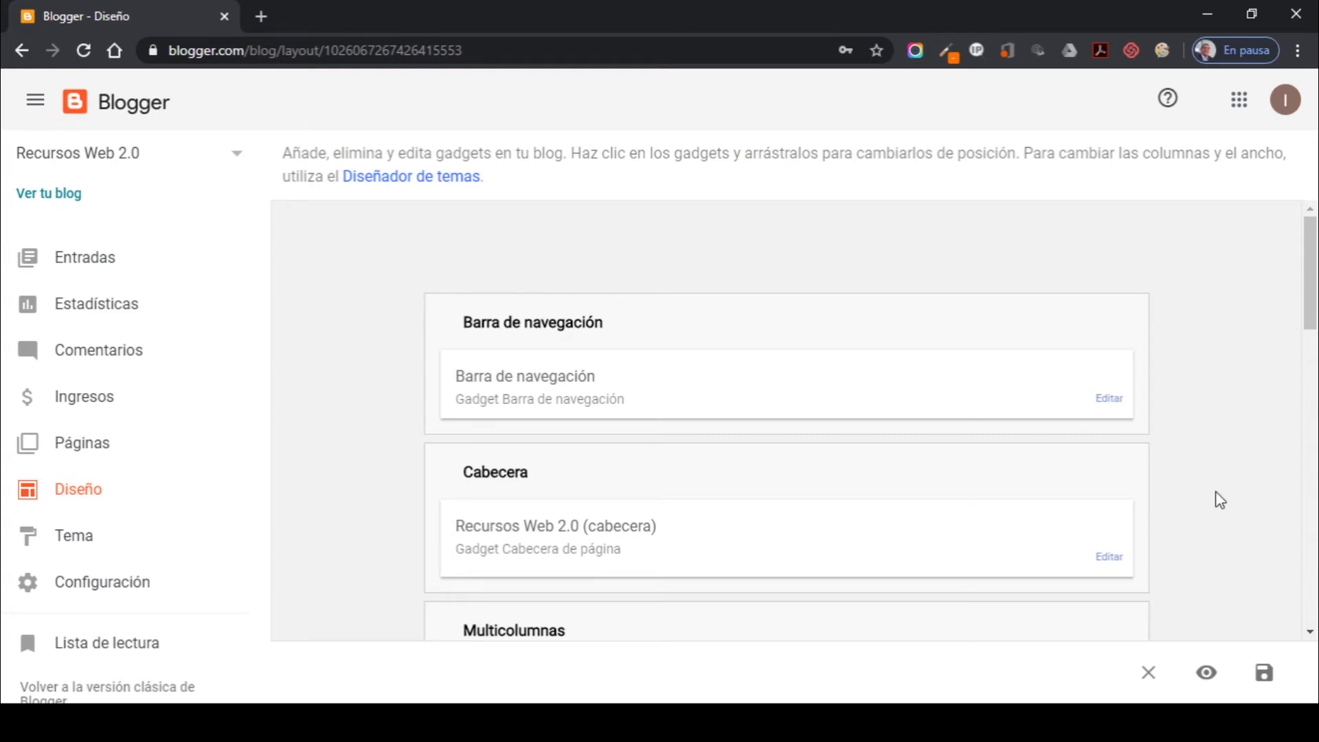
scroll(1214, 506, down, 2)
scroll(1216, 509, down, 6)
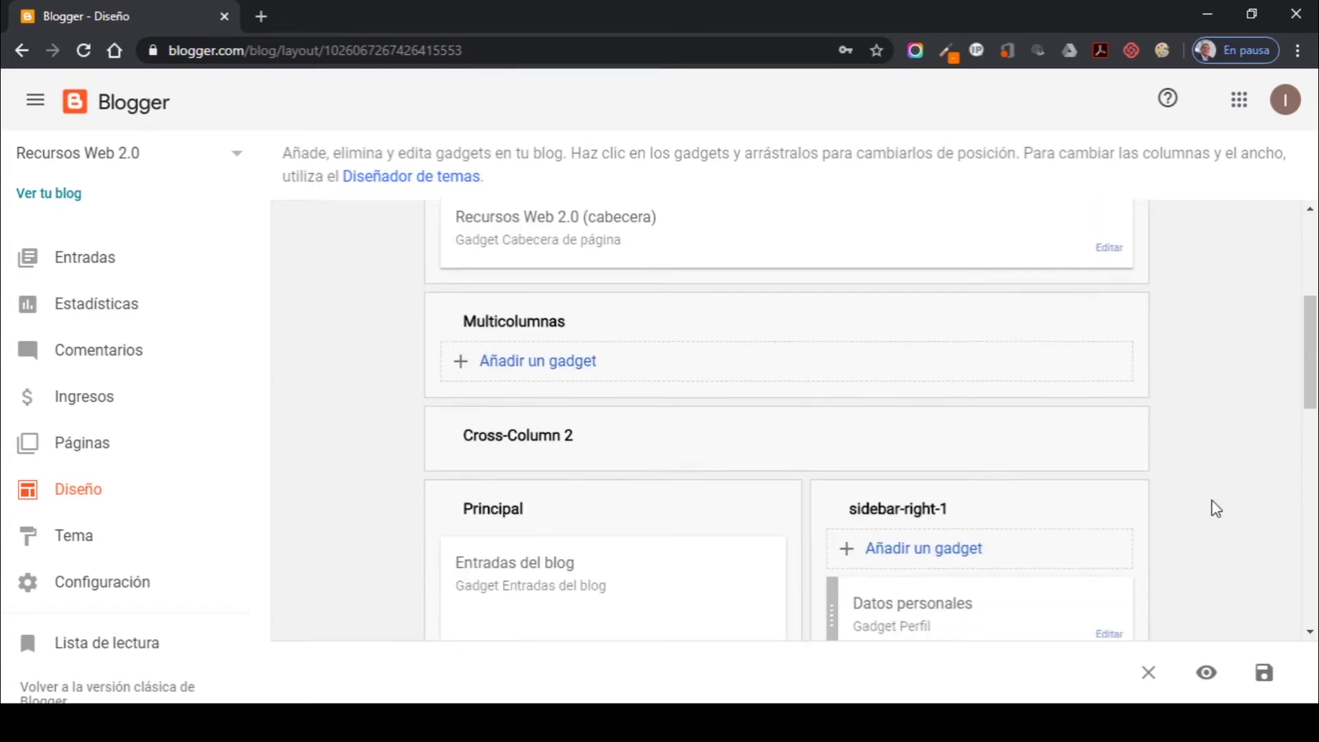
scroll(1216, 508, up, 5)
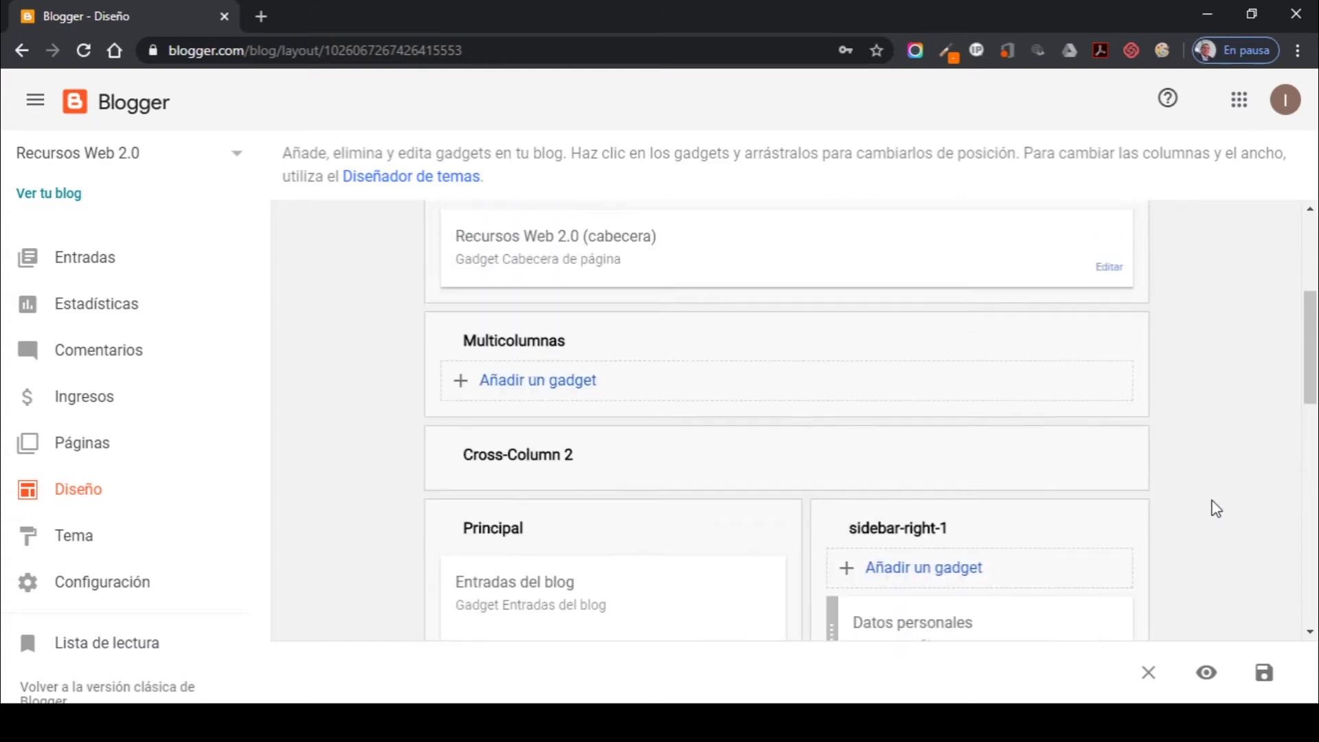
scroll(1216, 508, down, 3)
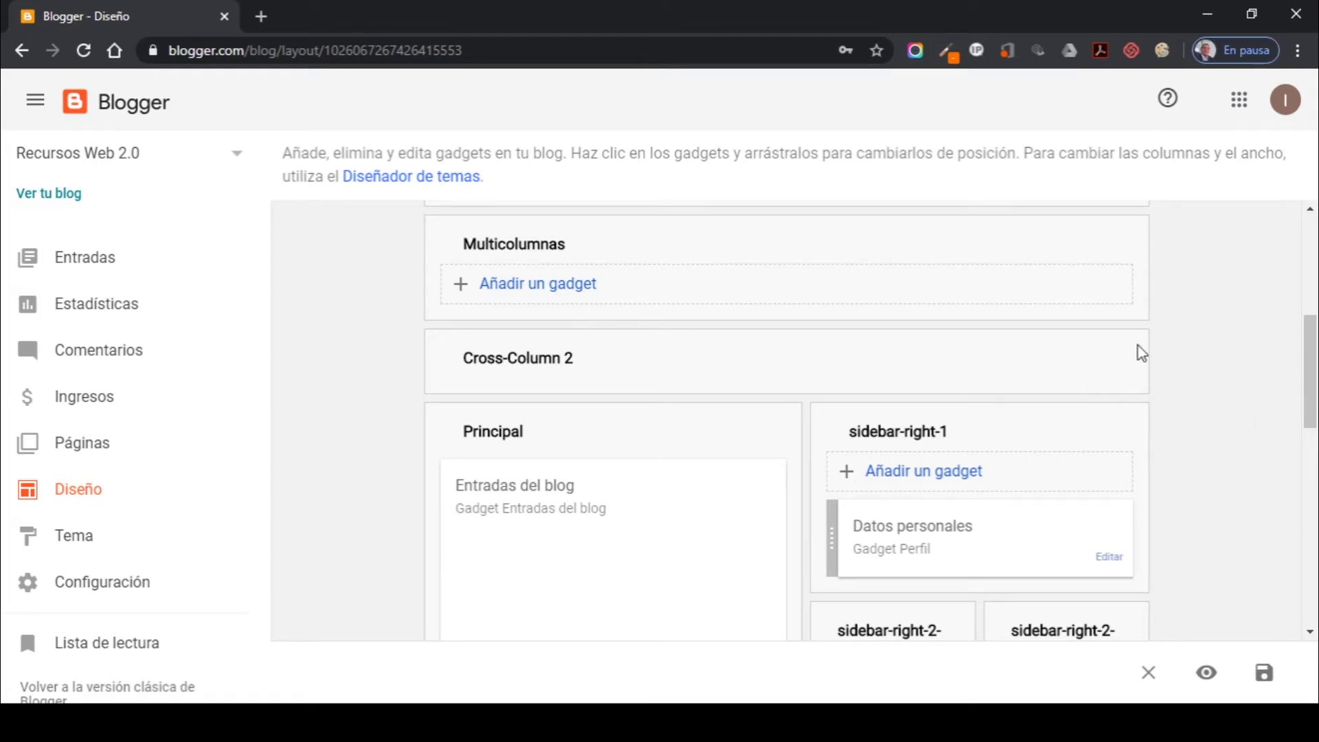
scroll(1215, 360, down, 1)
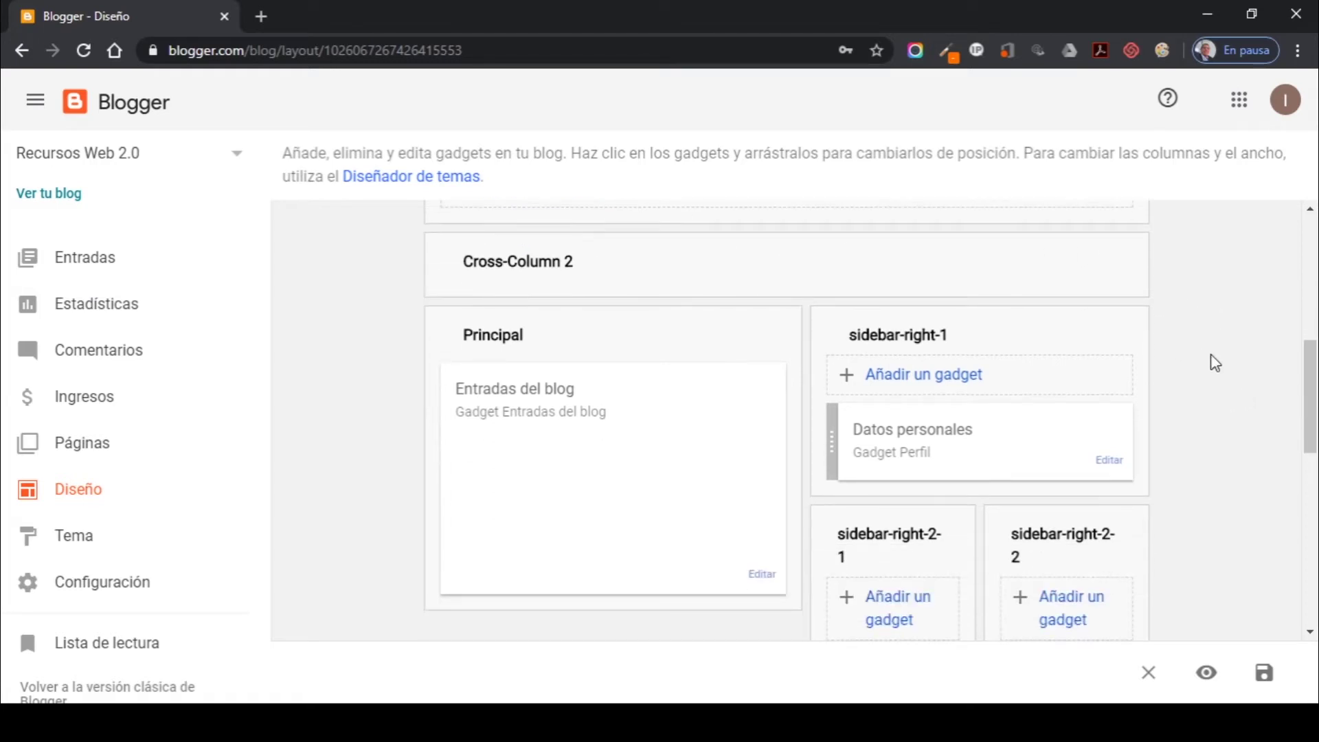
scroll(1216, 362, down, 1)
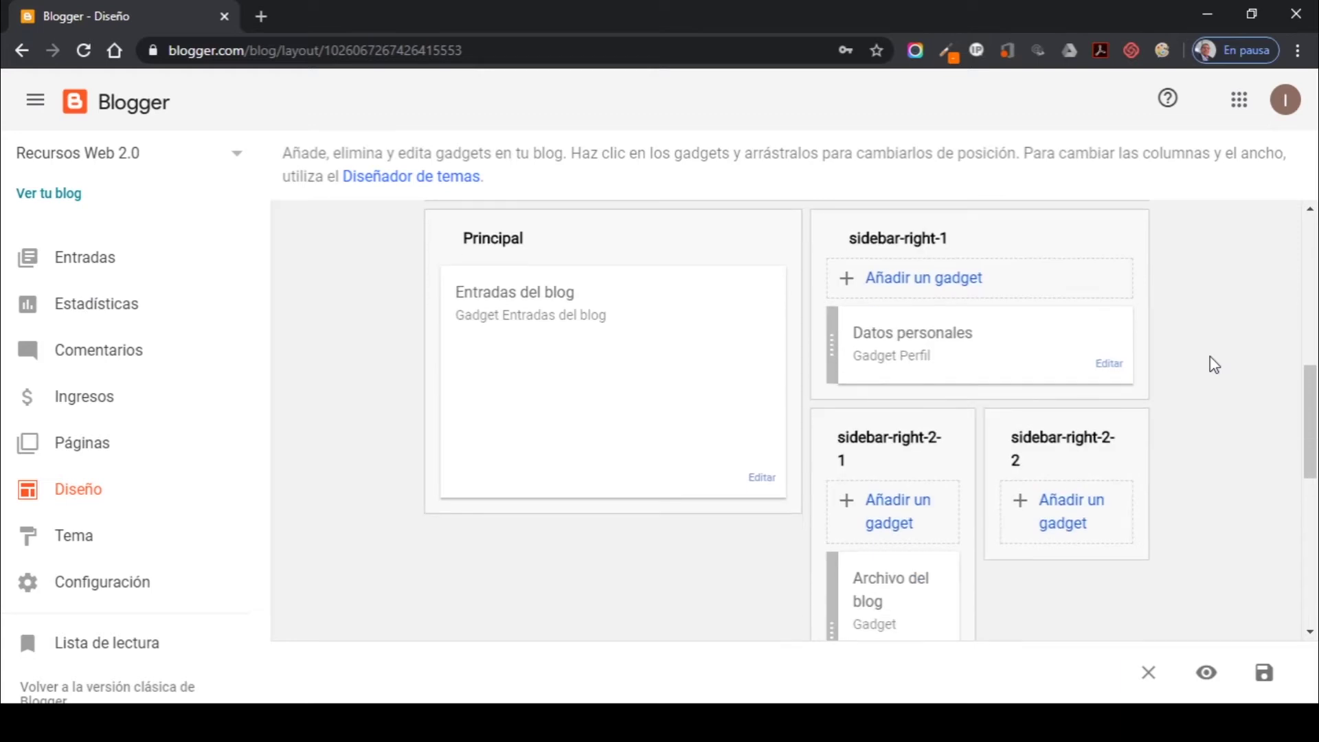
scroll(1215, 364, down, 5)
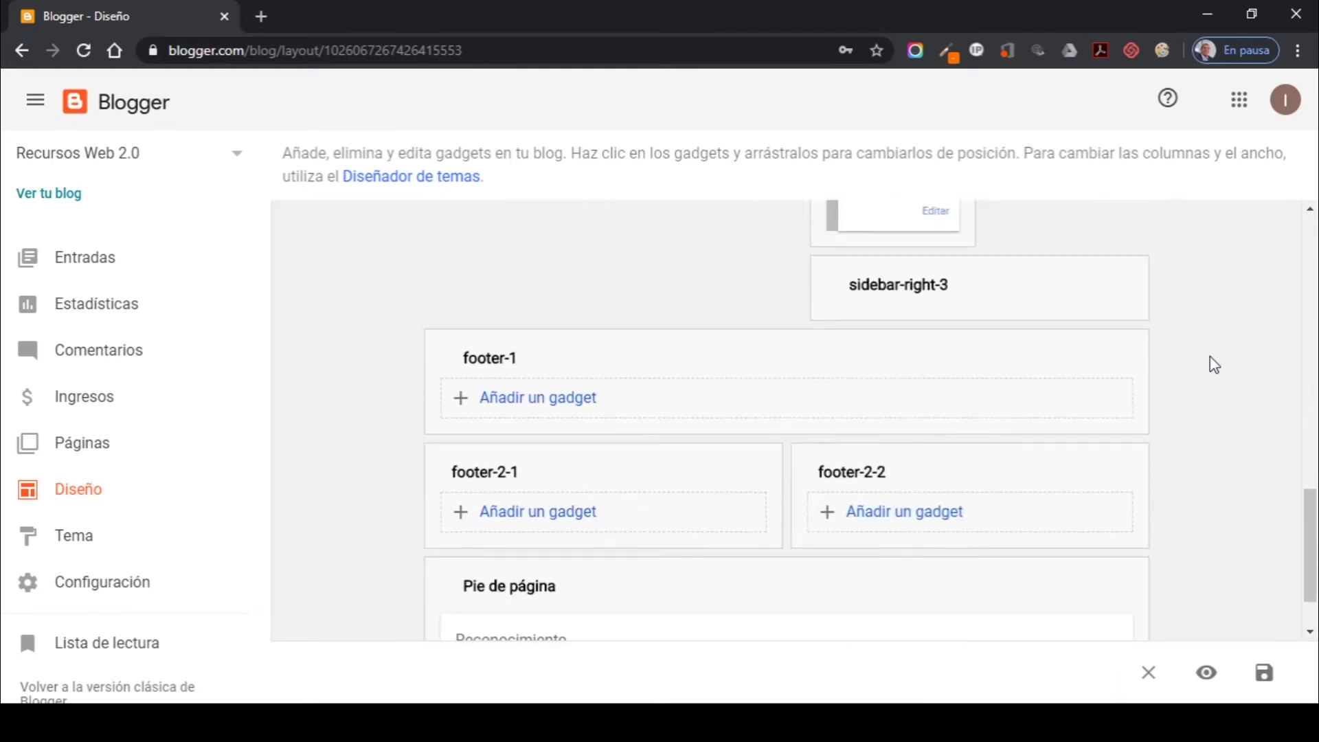
scroll(1215, 365, down, 1)
Step: Add the Traductor gadget to sidebar-right-1 and save the blog layout
scroll(1215, 365, up, 6)
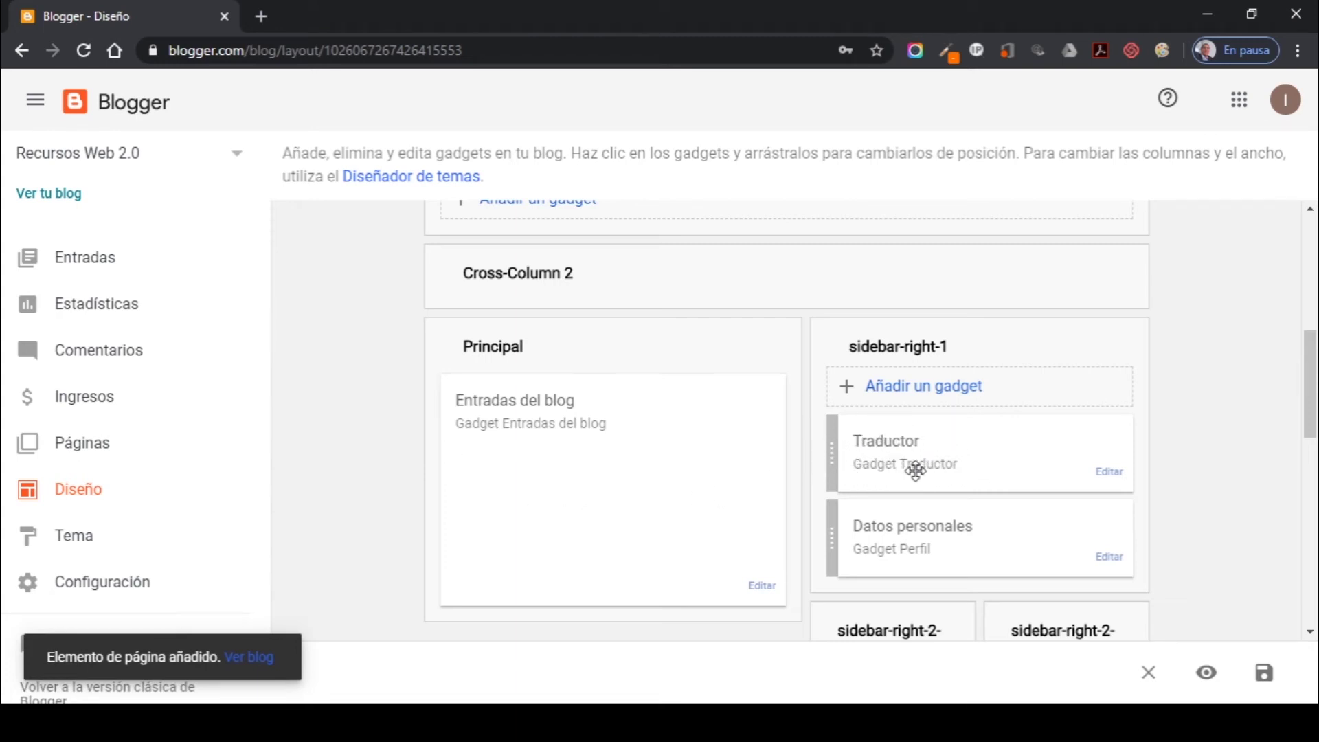
click(1266, 677)
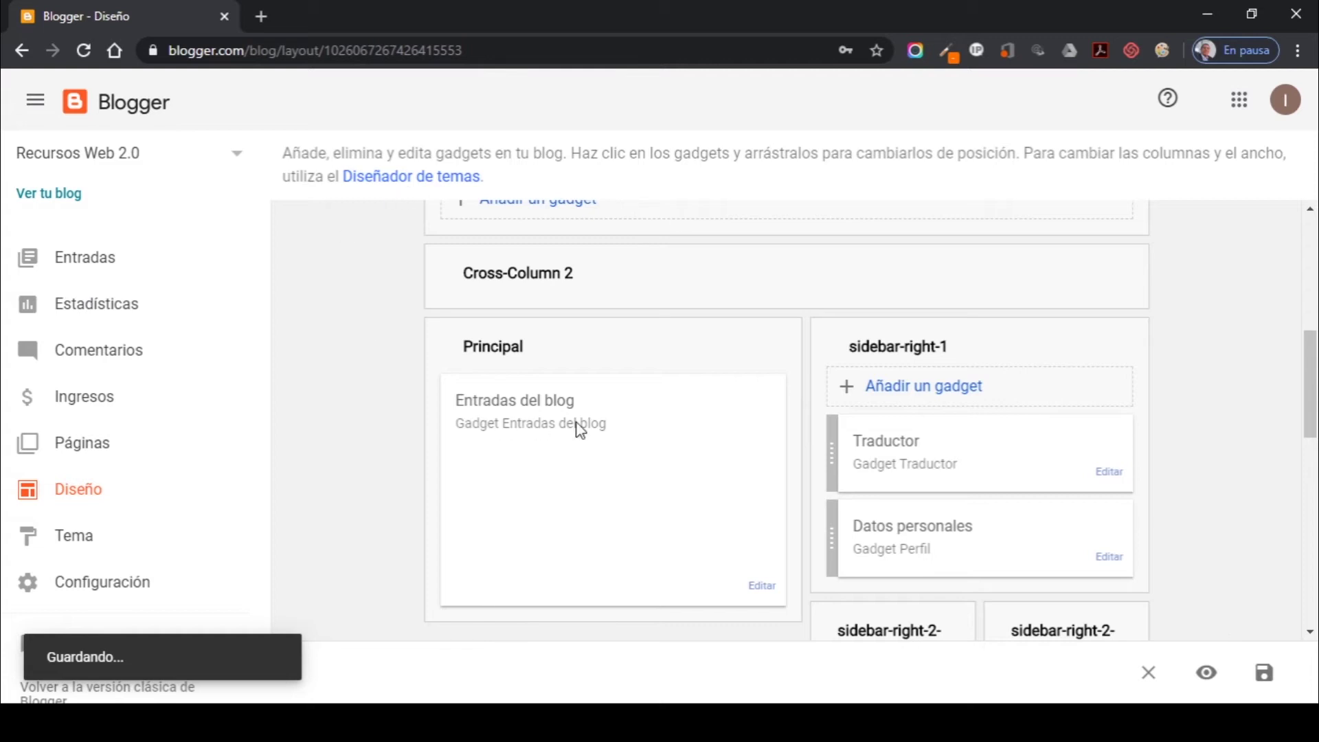
Step: View the published blog, translate it into alemán with the Traductor gadget, and check the translated post
click(59, 198)
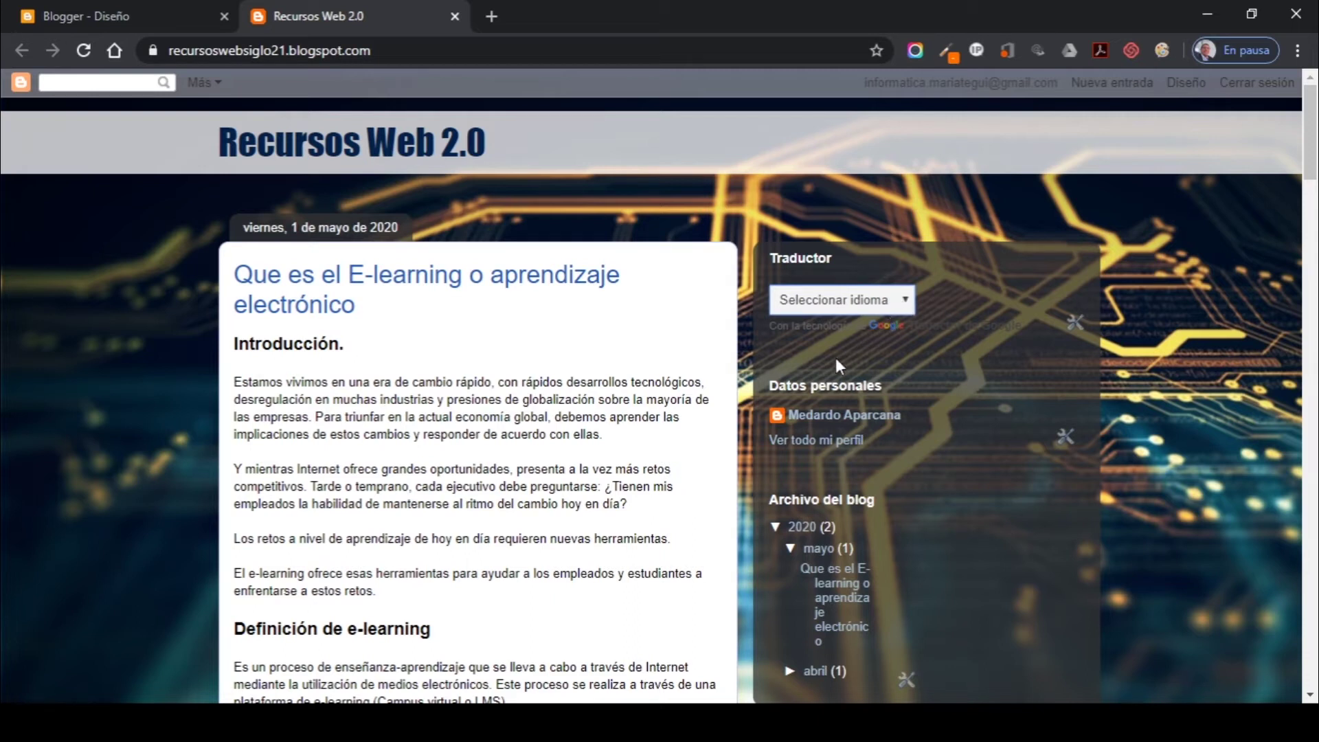
click(804, 375)
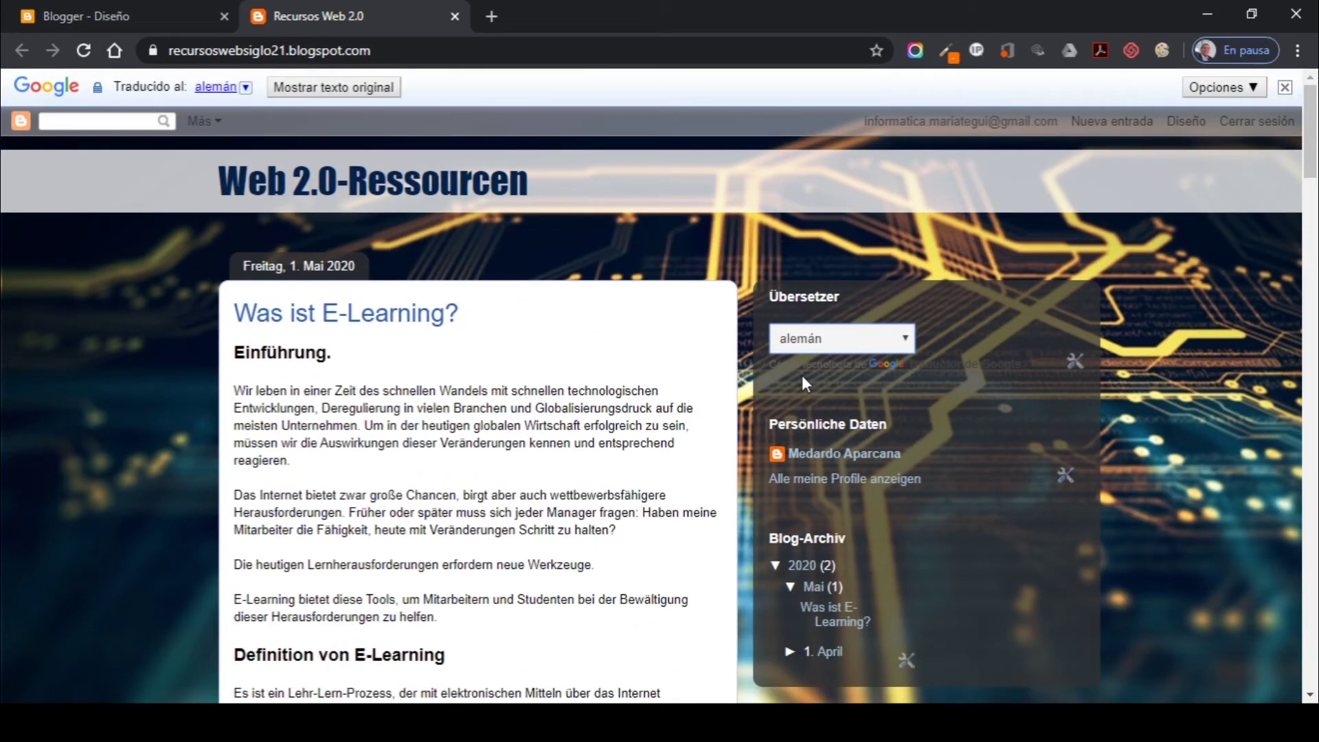
scroll(477, 371, down, 8)
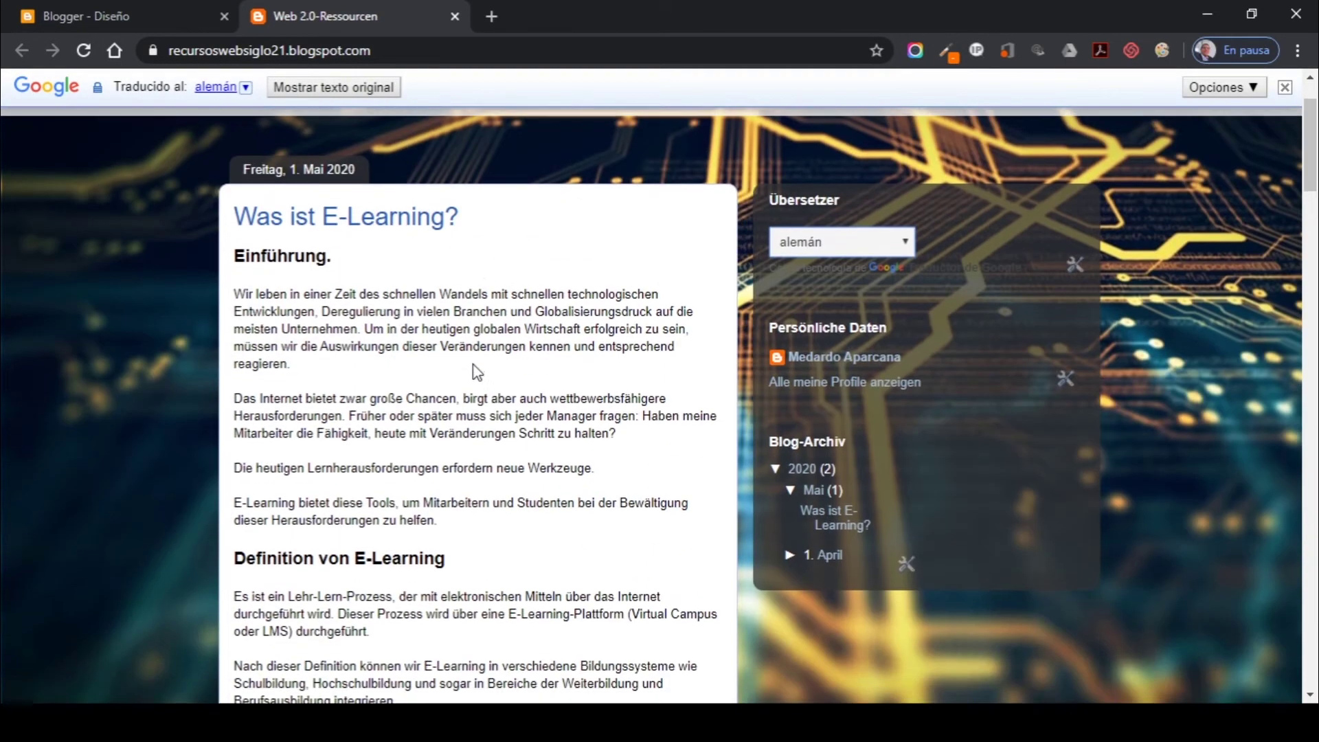
scroll(476, 371, down, 1)
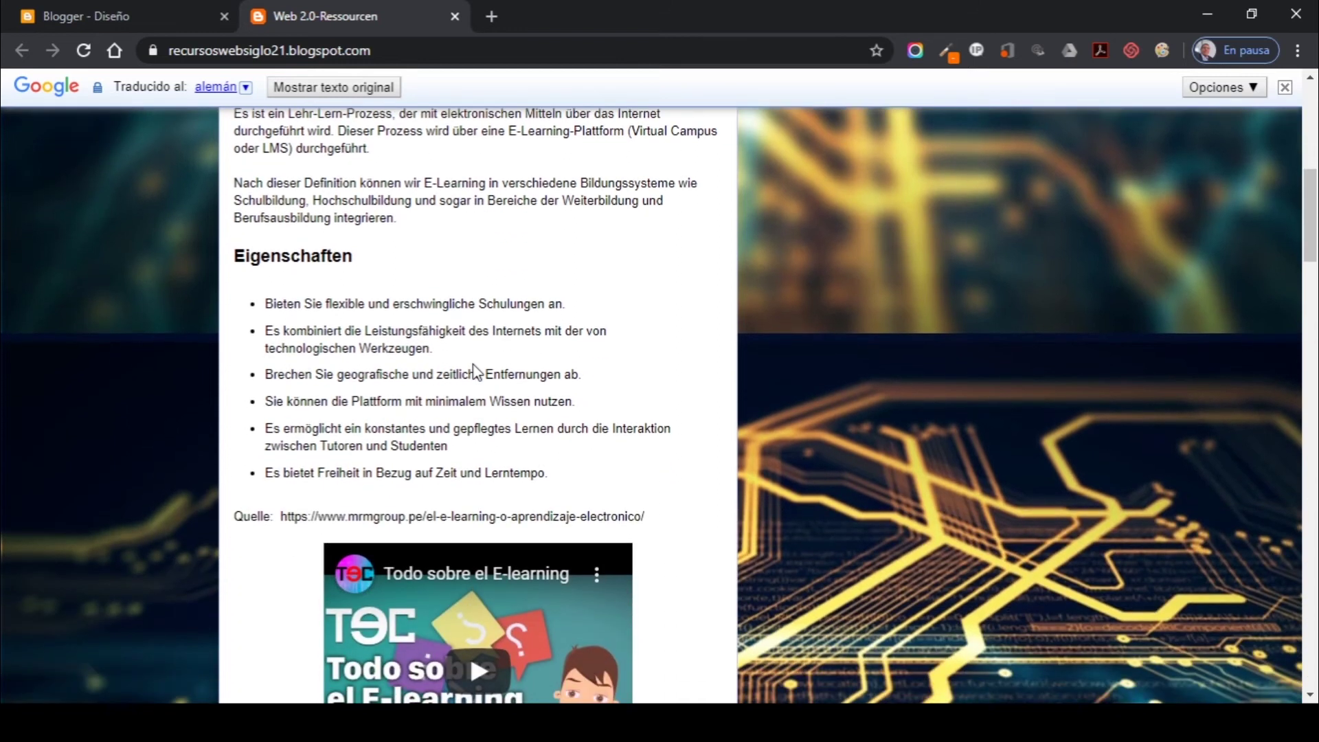
Step: Translate the blog into árabe with the Traductor gadget and look through the E-learning post
scroll(476, 371, up, 9)
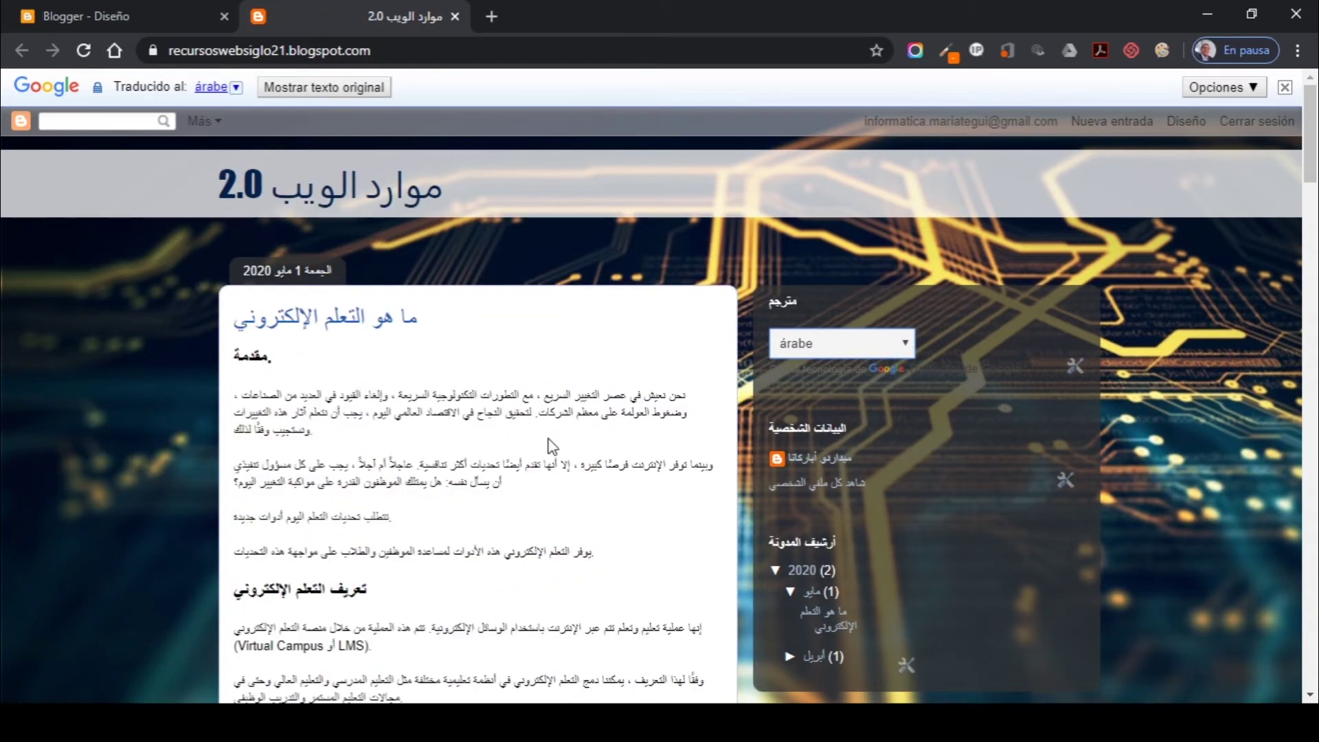
scroll(549, 450, down, 4)
scroll(547, 457, down, 2)
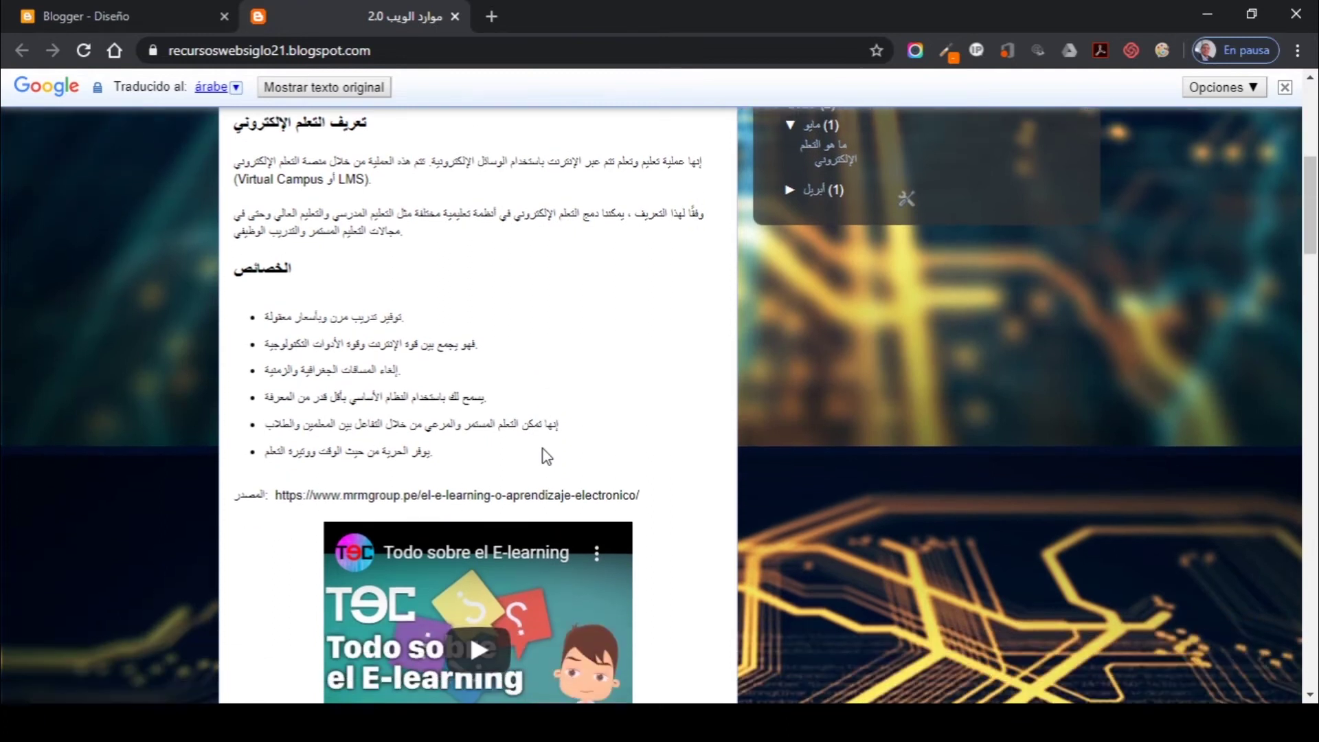
Step: Switch the blog's translation to español and close the published blog
scroll(547, 457, up, 8)
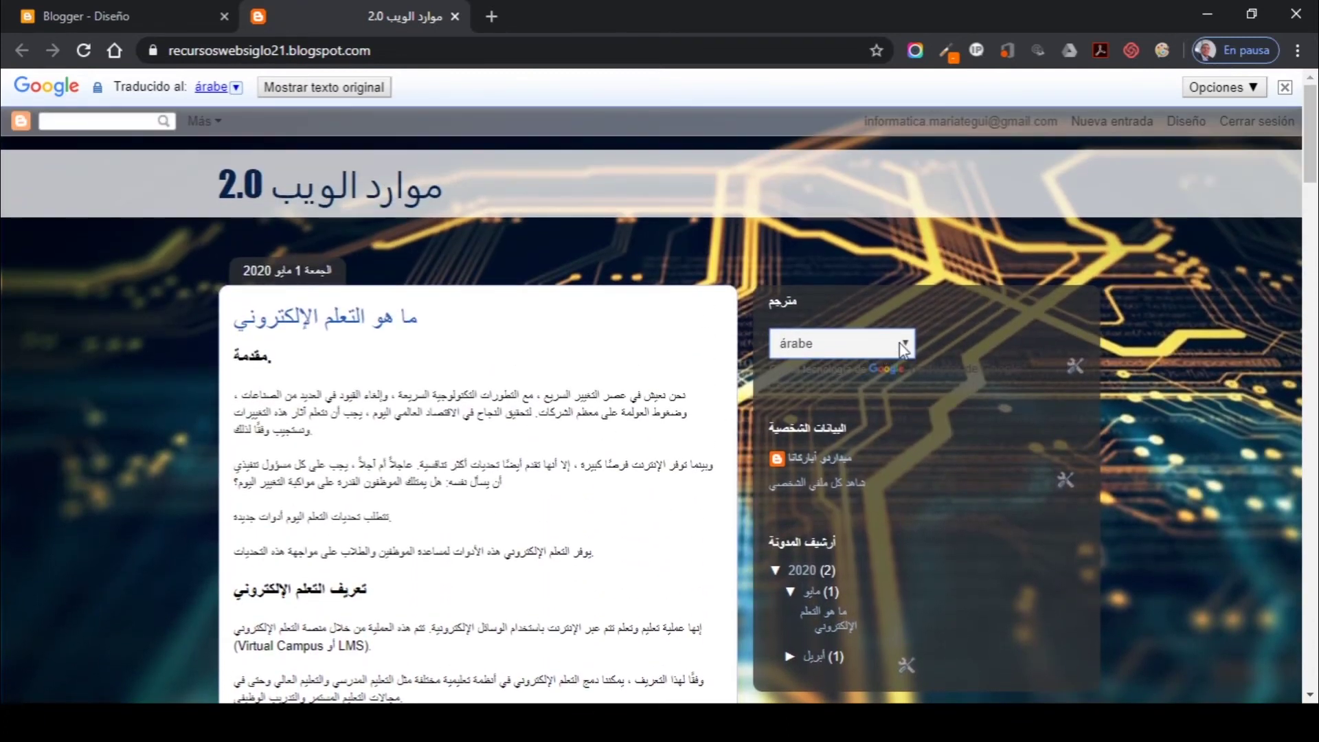
click(834, 364)
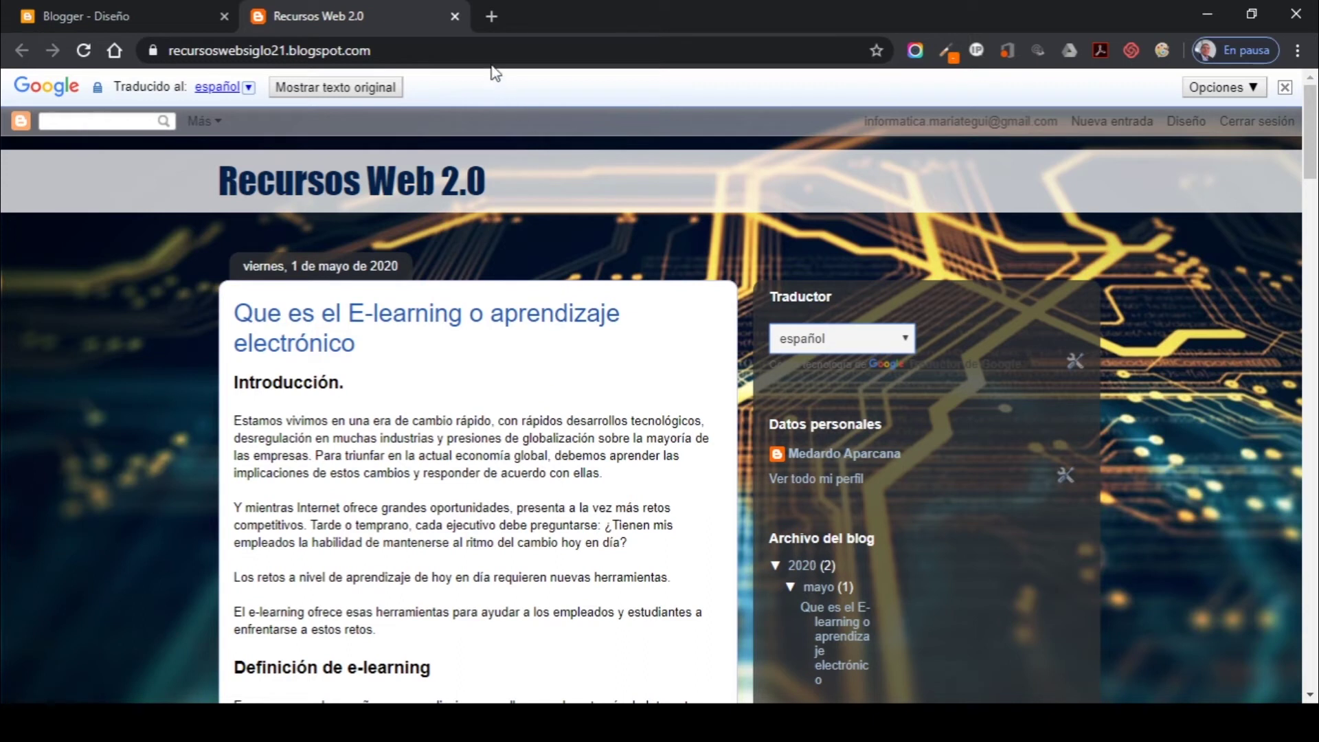
click(455, 17)
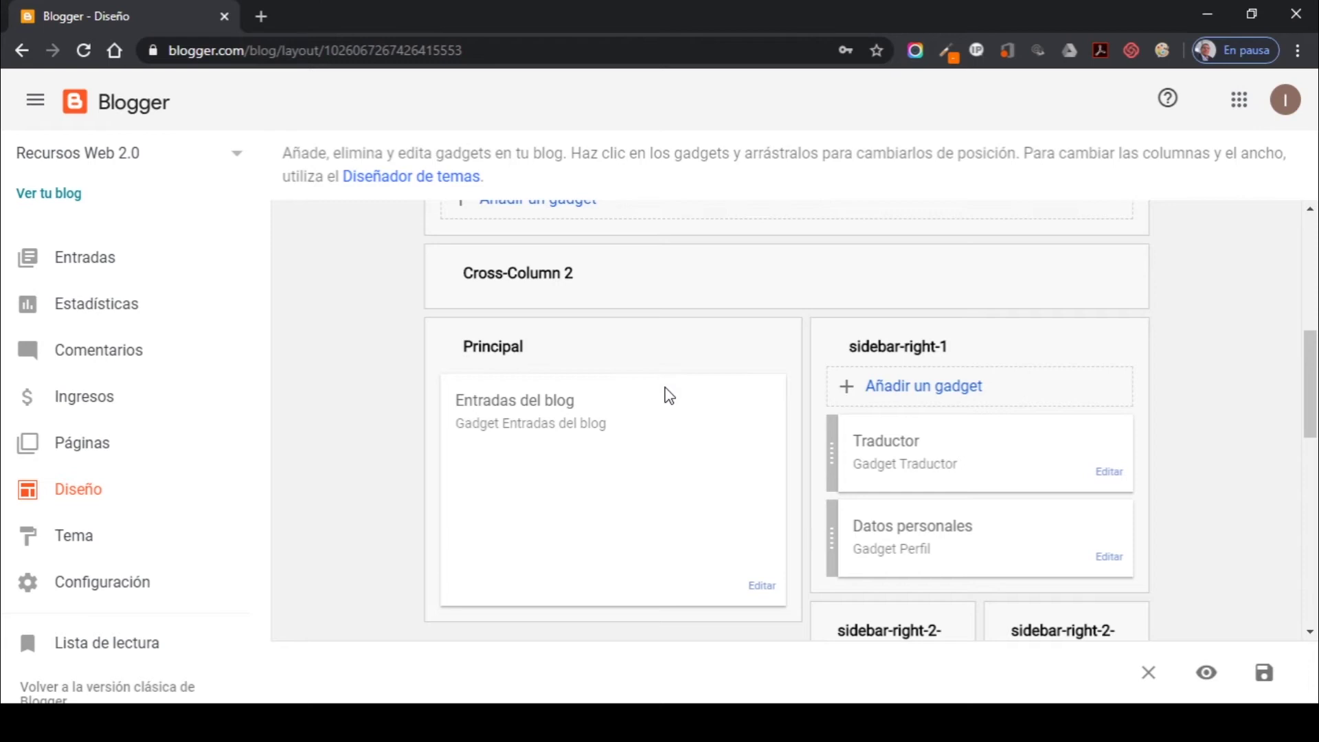
Step: Add the Estadísticas del blog gadget, titled Páginas vistas en total, directly below Traductor in sidebar-right-1 and save the layout
click(921, 397)
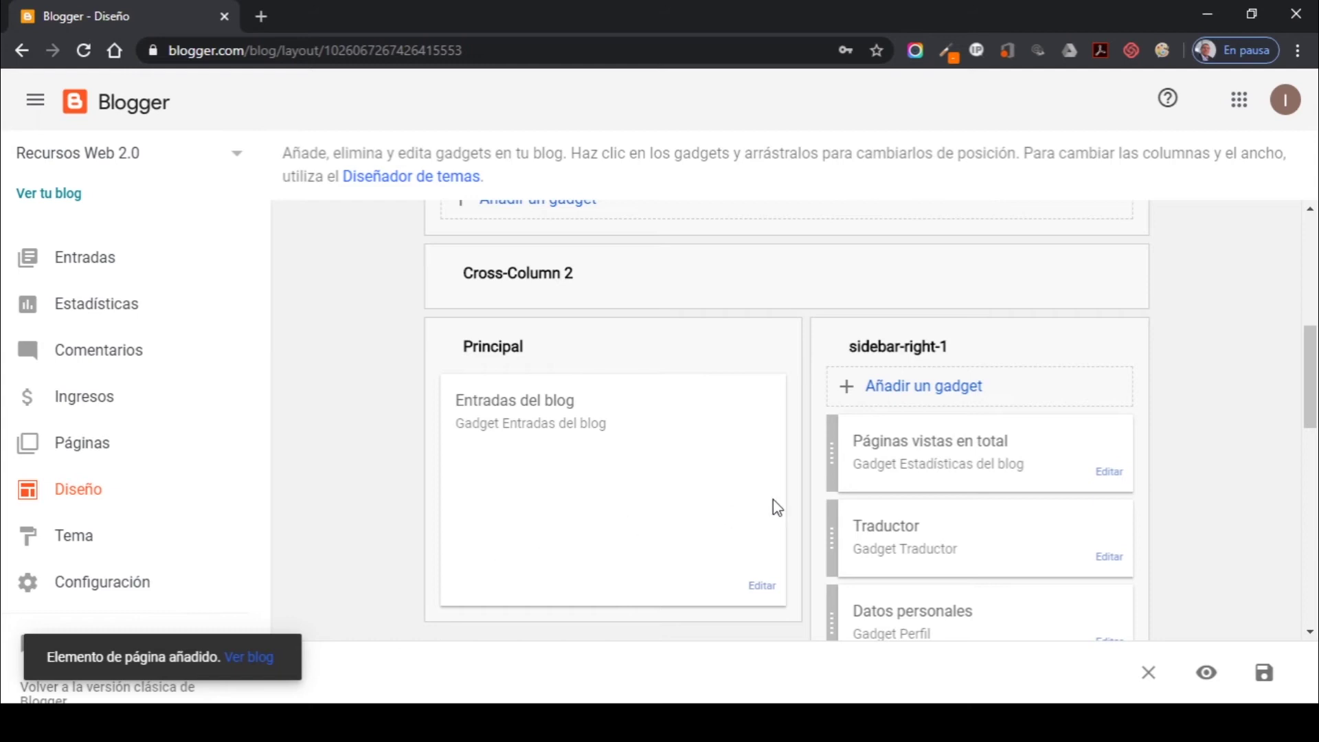
scroll(996, 505, down, 3)
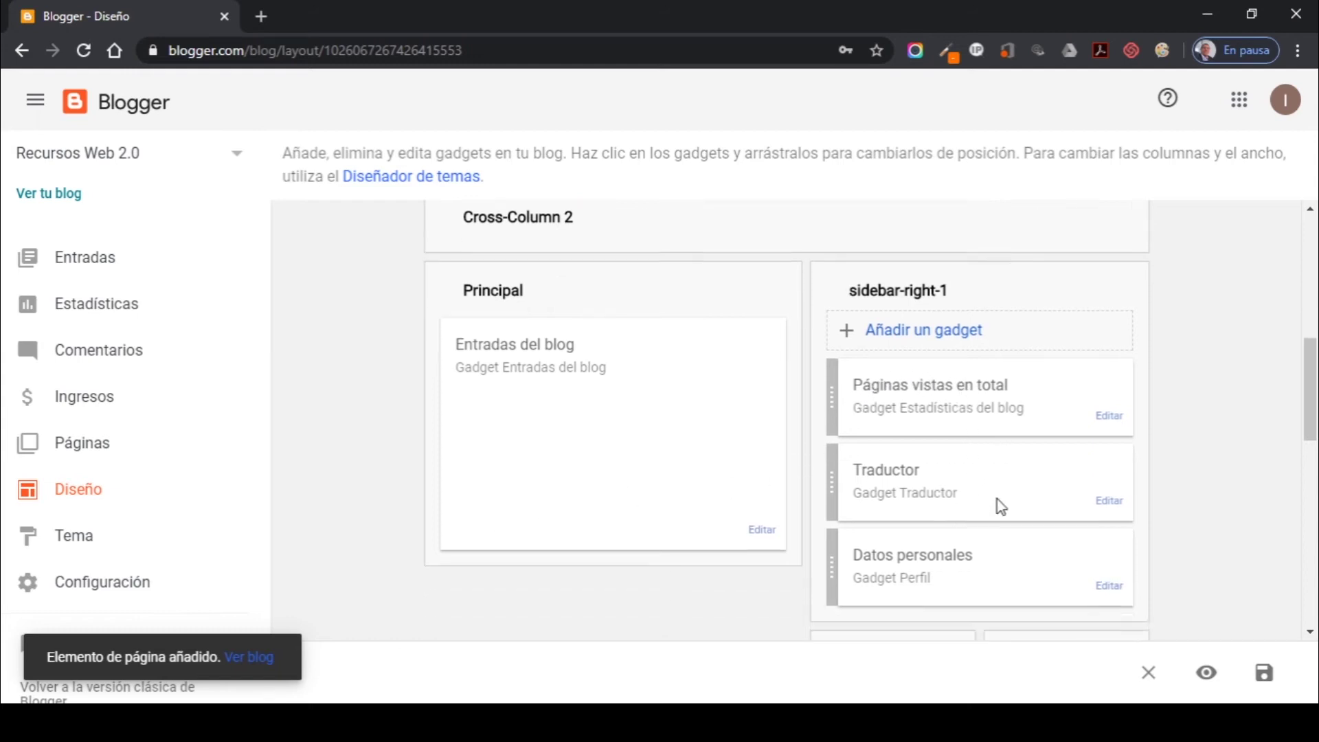
scroll(996, 500, up, 1)
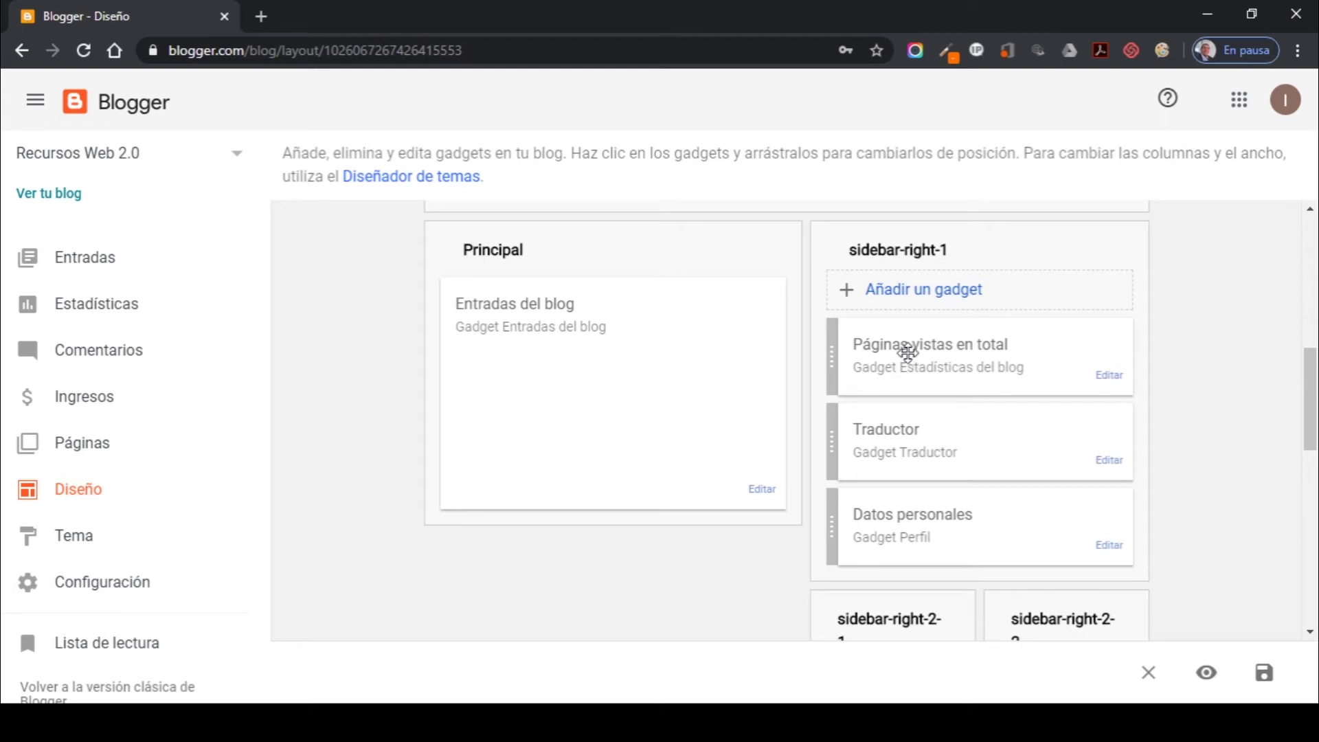
drag(907, 353, 907, 440)
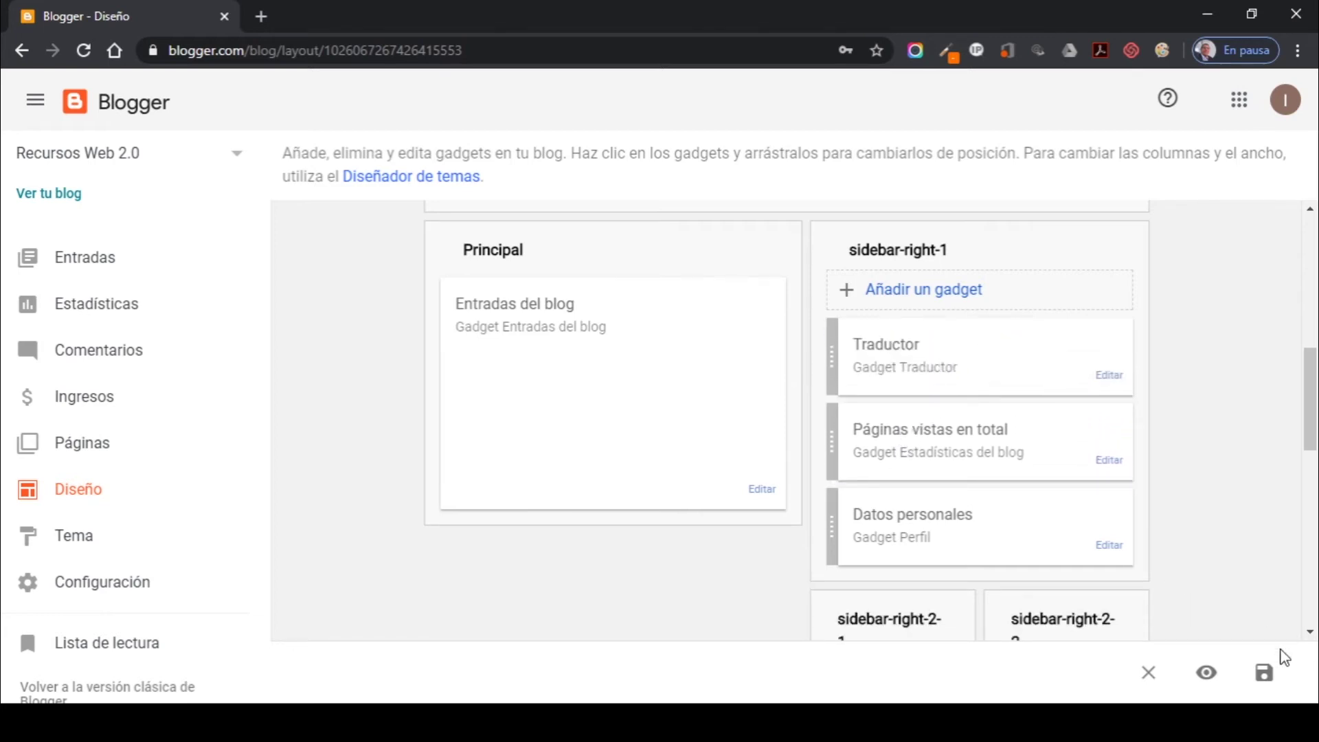
click(1265, 675)
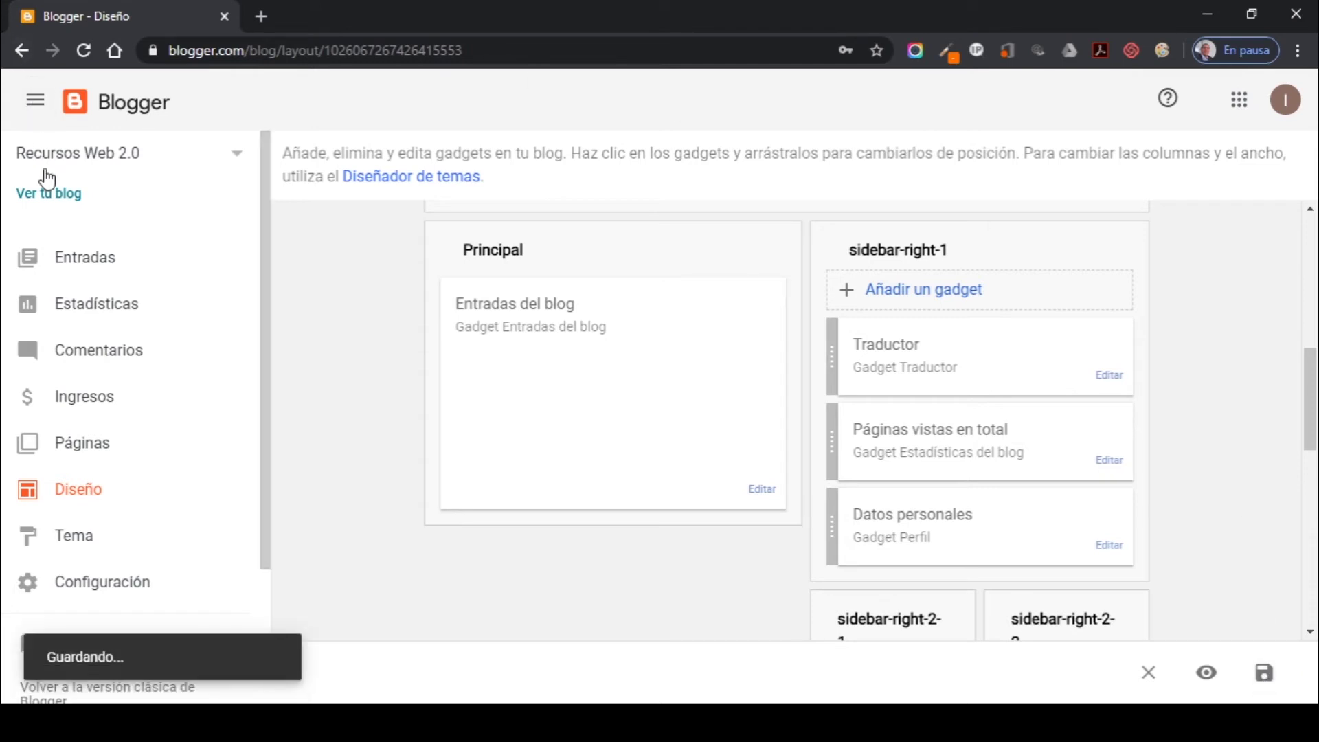
Step: View the published blog to check the Páginas vistas en total gadget, and close it again
click(47, 197)
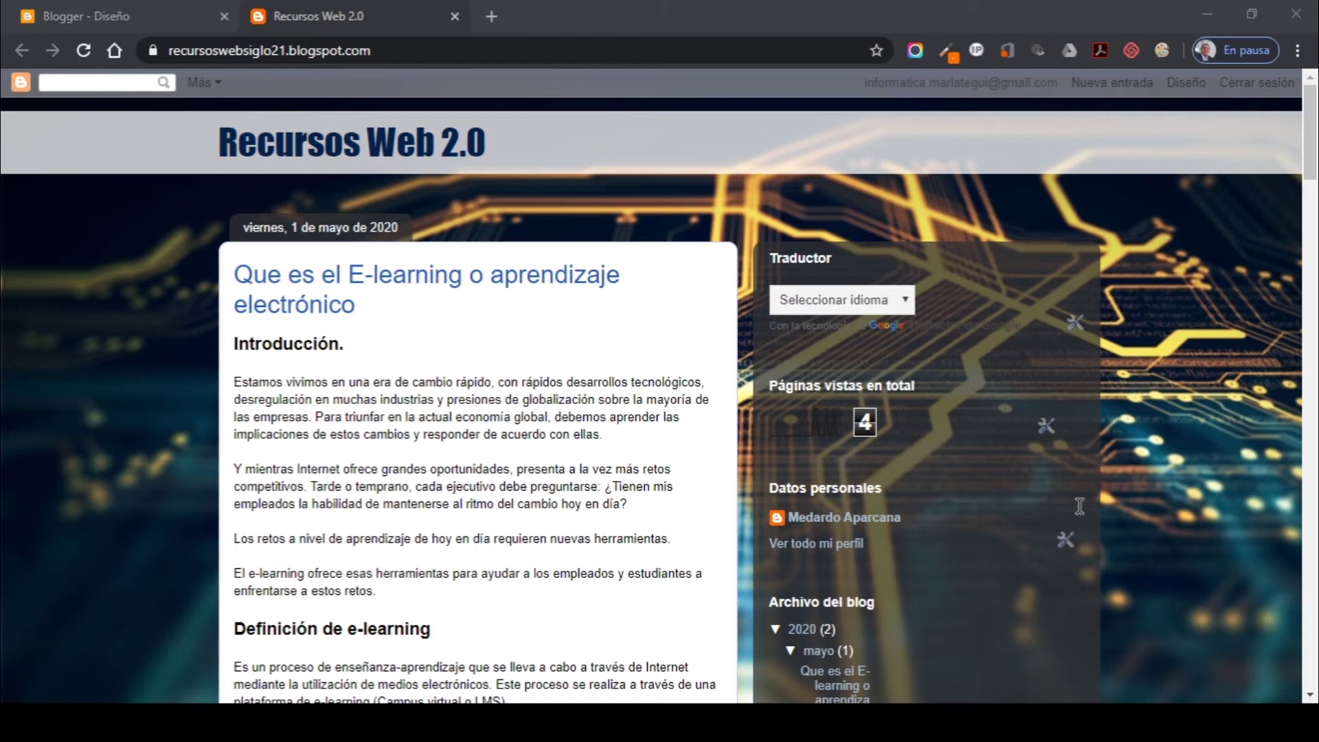
click(933, 20)
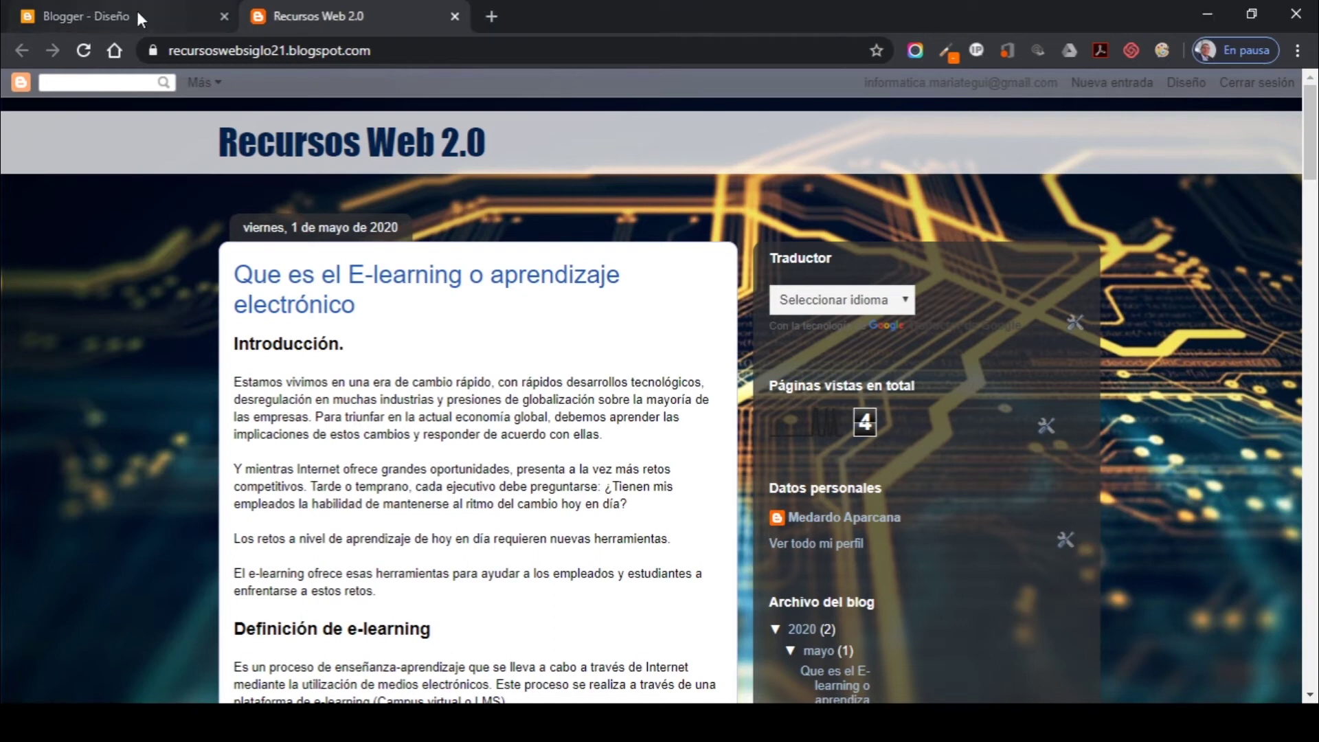
click(454, 17)
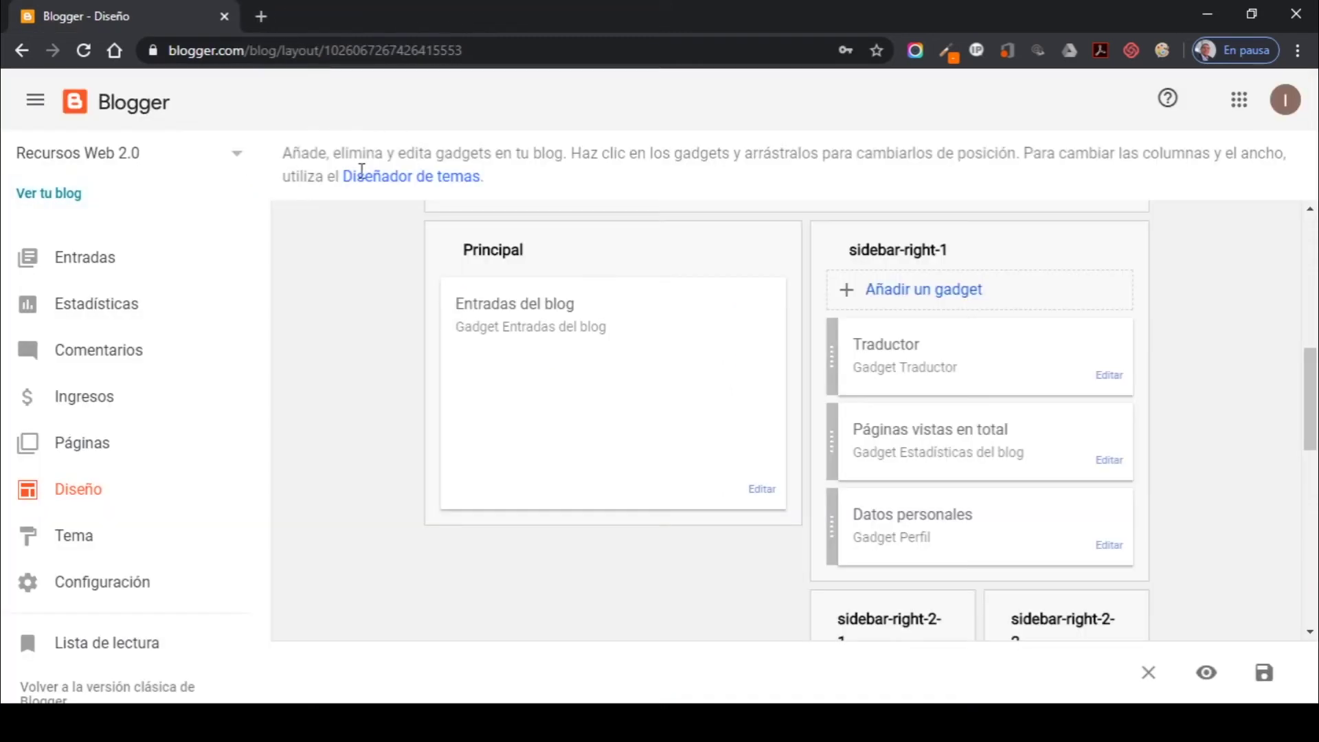
Step: Open the list of all the blog's posts in Entradas
scroll(273, 510, up, 7)
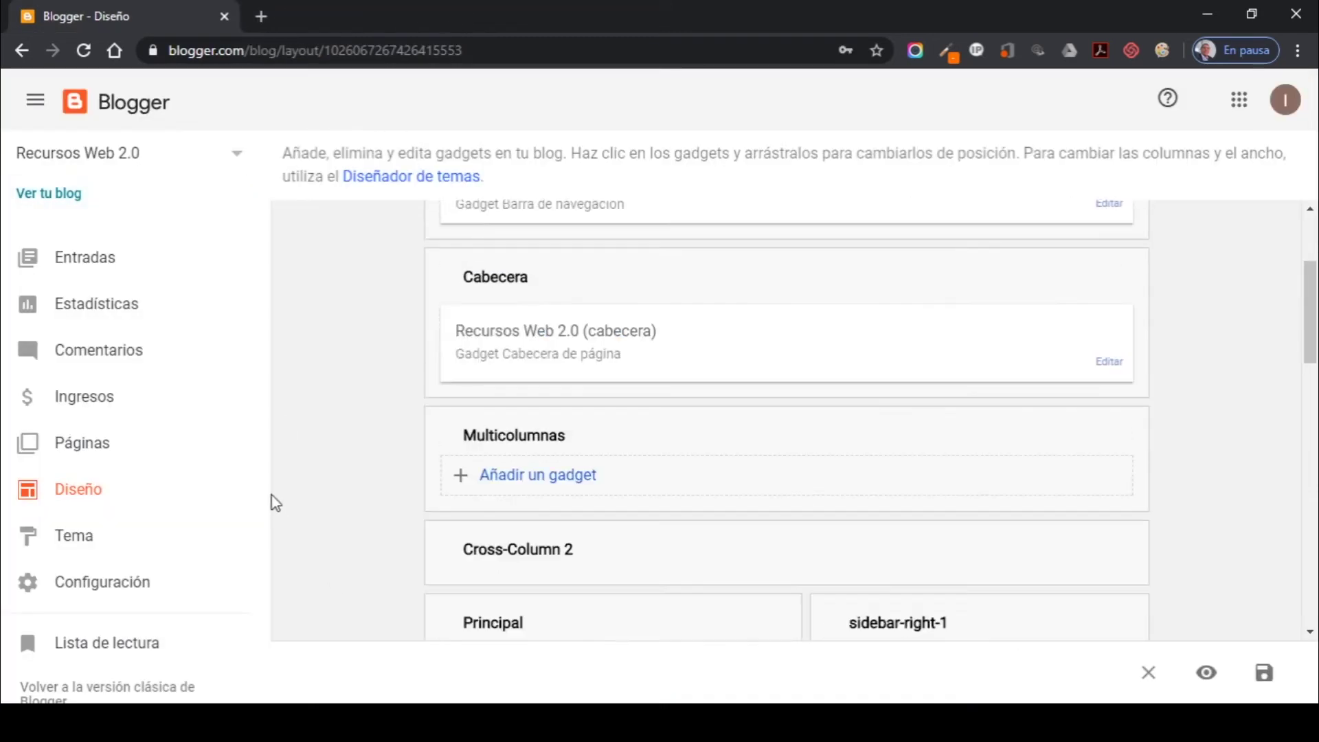
click(99, 274)
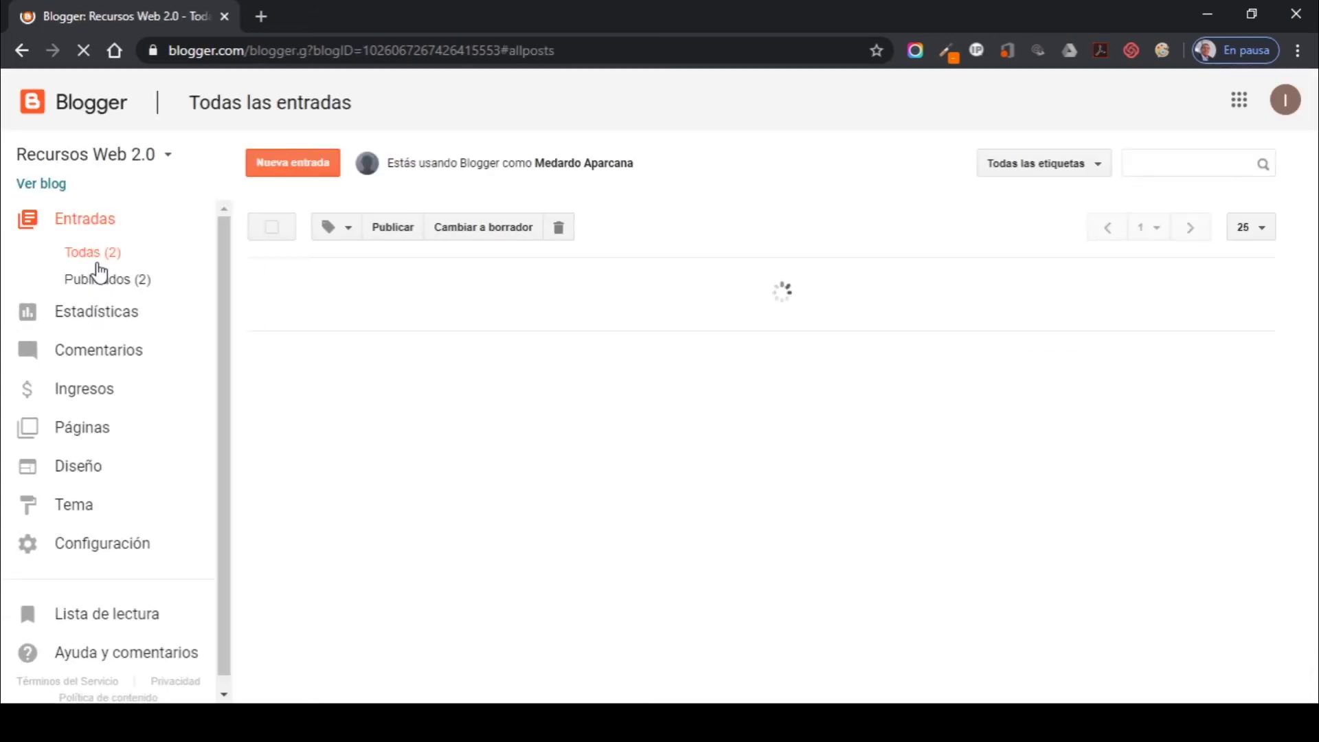
Step: Create a new post titled "Qué considerar al pasar de las reuniones presenciales a las virtuales"
click(303, 168)
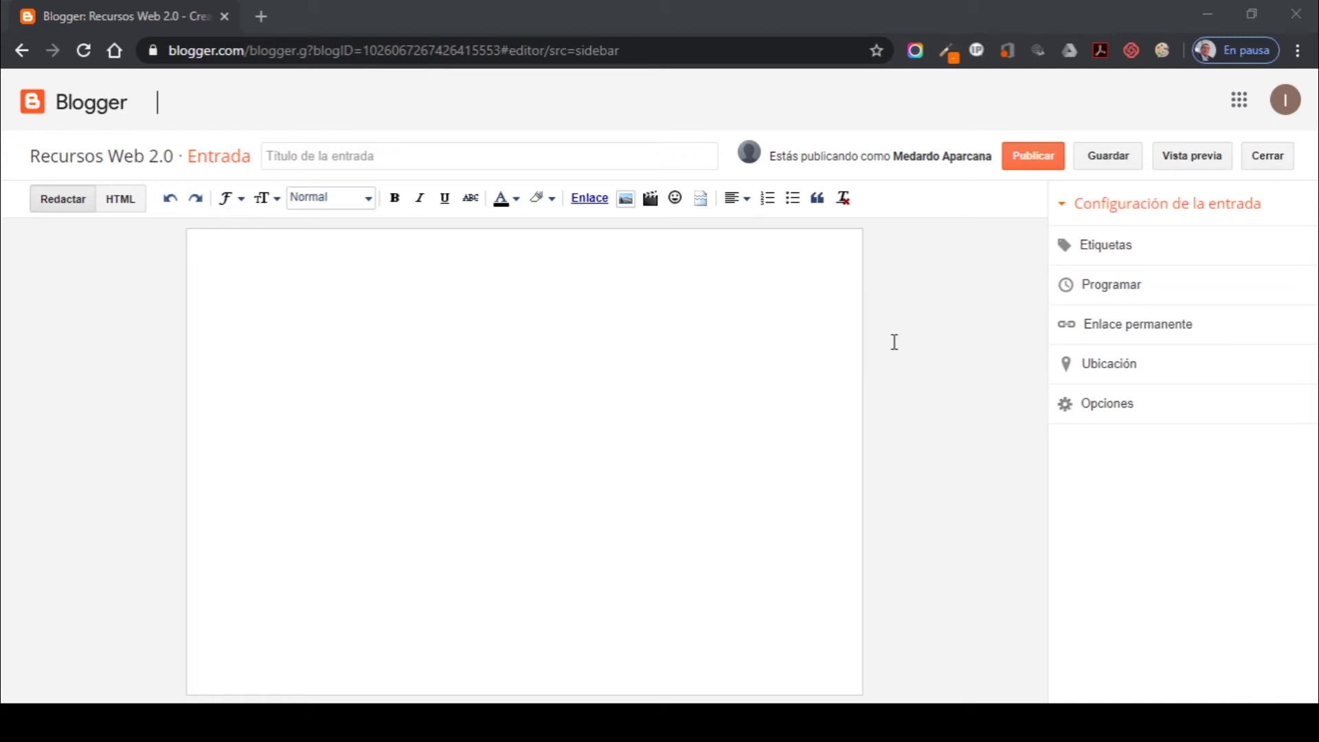
click(296, 153)
text(Qué considerar al pasar de las reuniones presenciales a las virtuales)
click(381, 332)
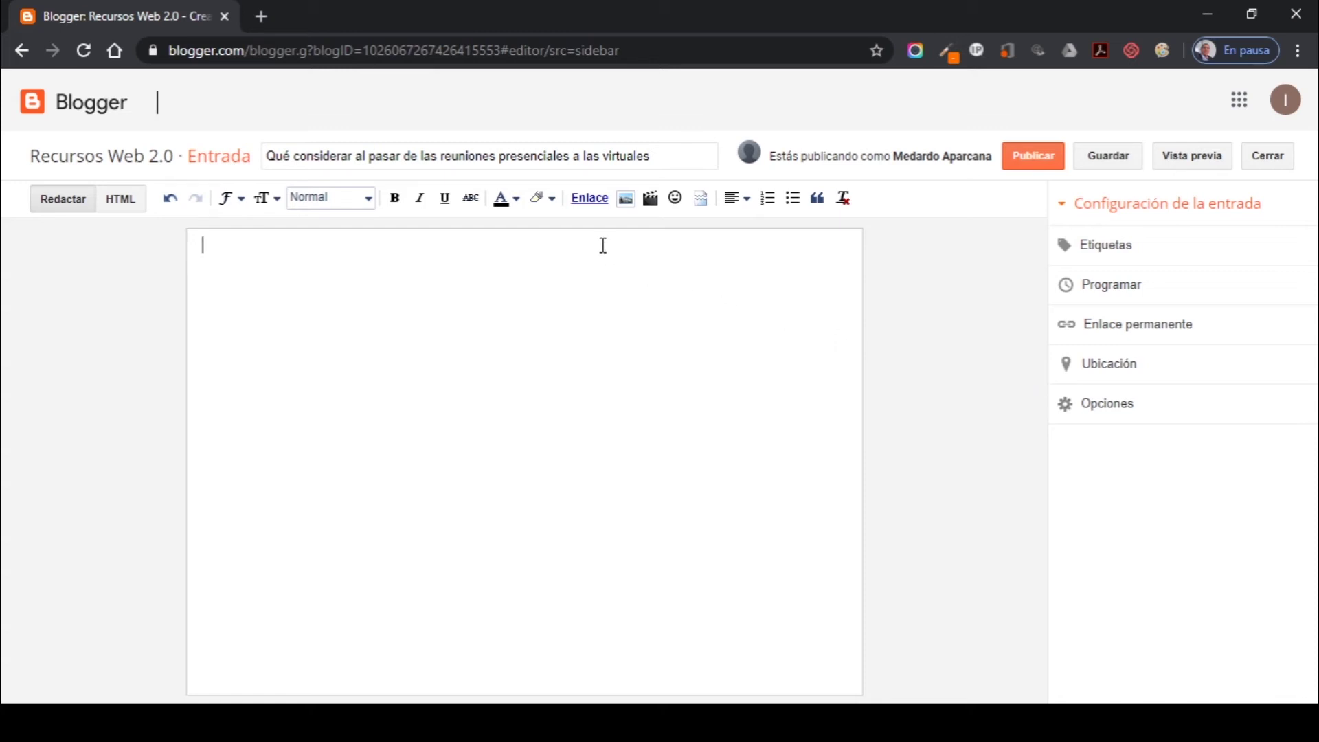
Step: Upload the picture of the laptop video meeting from the computer and insert it at the start of the post body
click(625, 199)
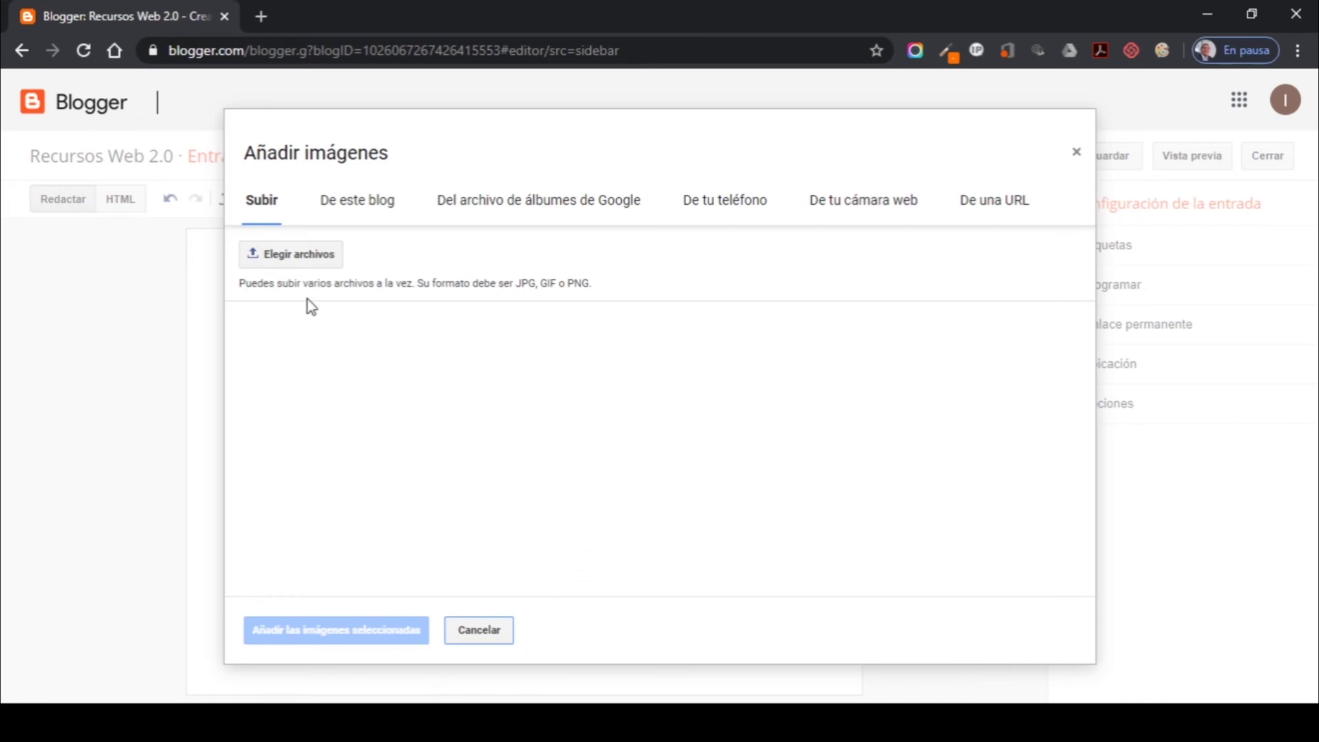
click(309, 252)
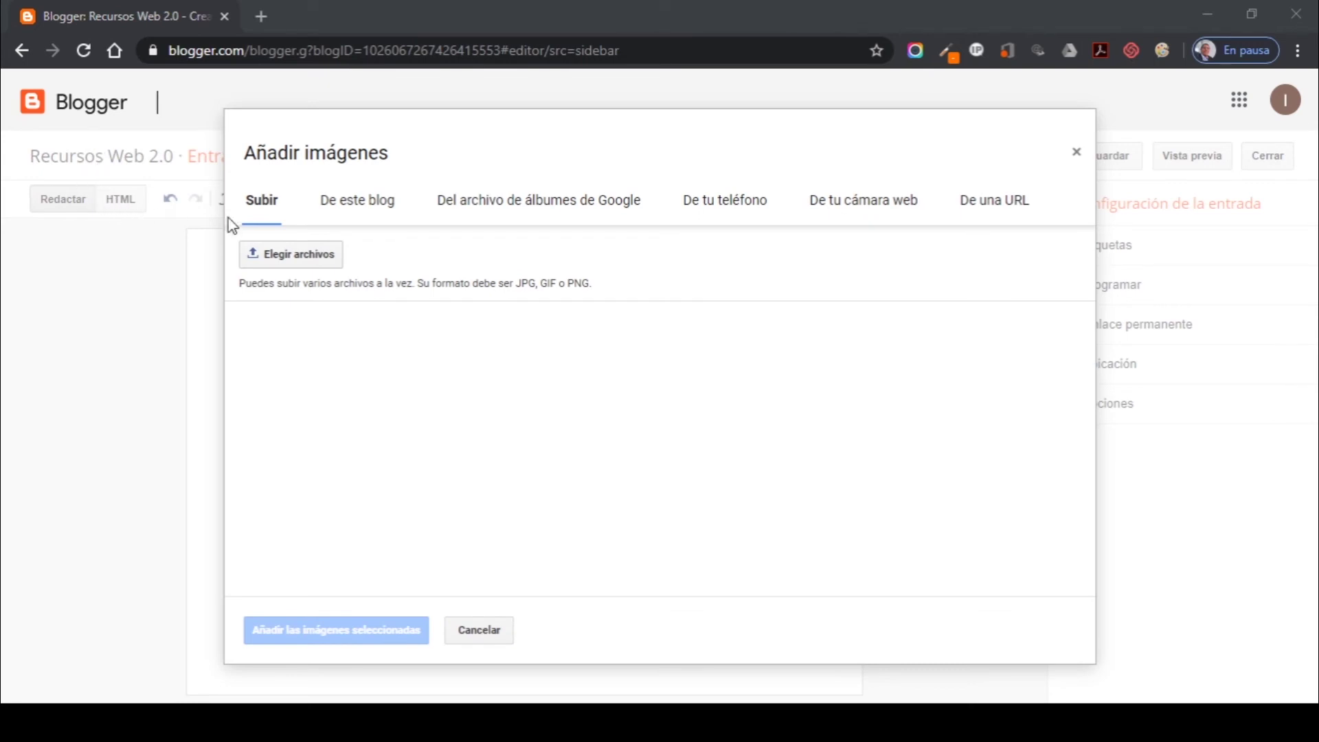
double_click(483, 437)
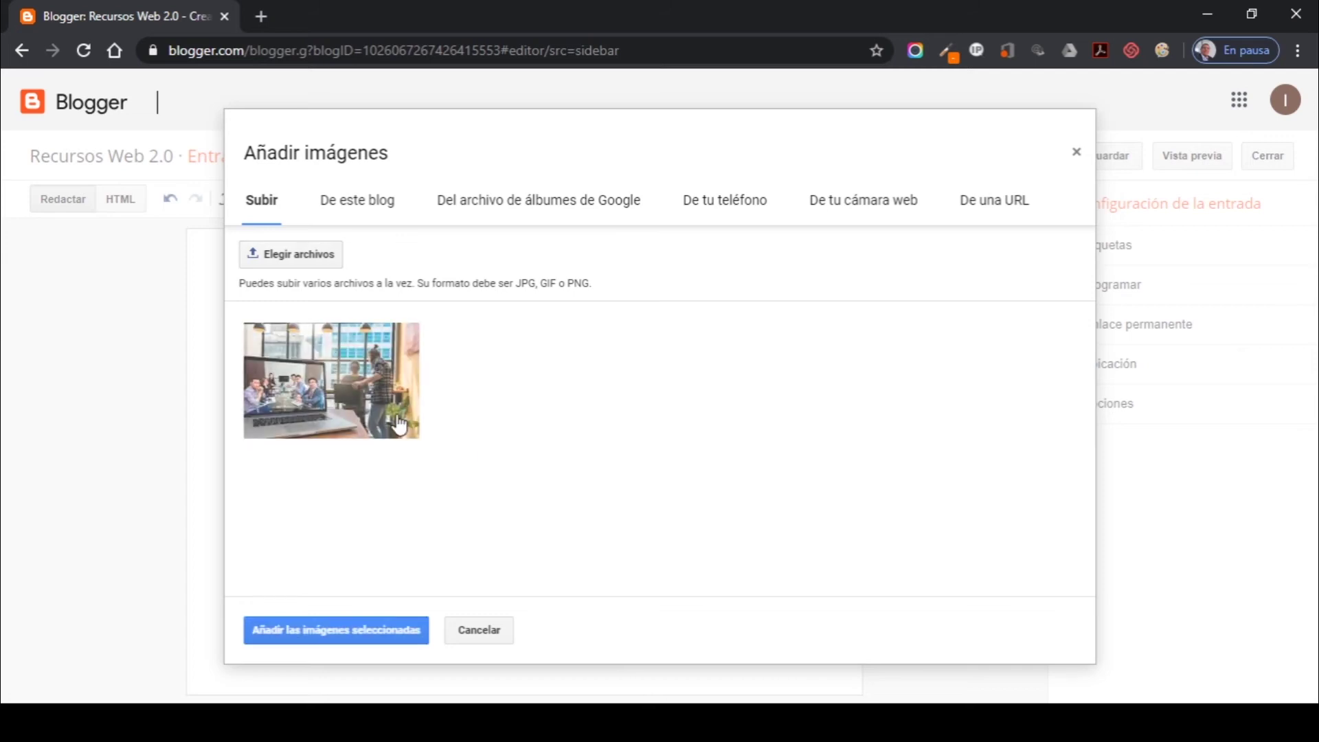
click(365, 408)
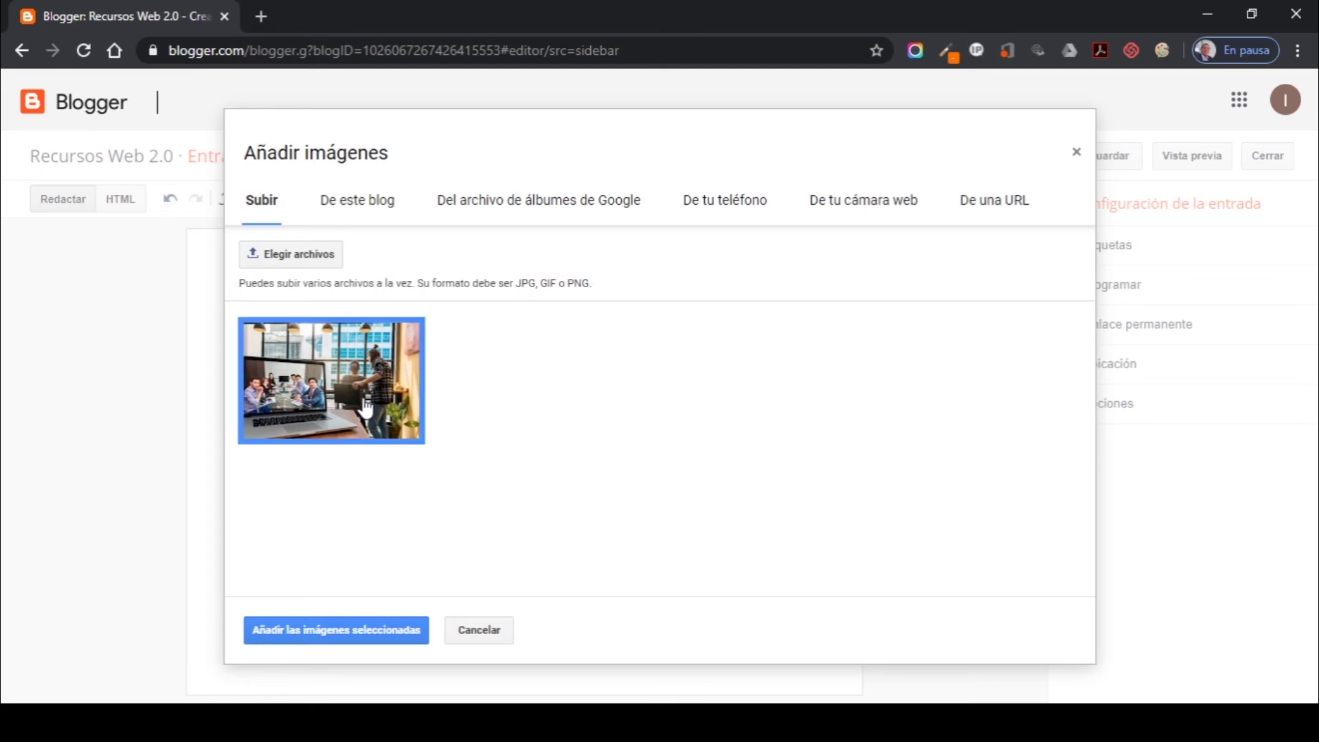
click(378, 630)
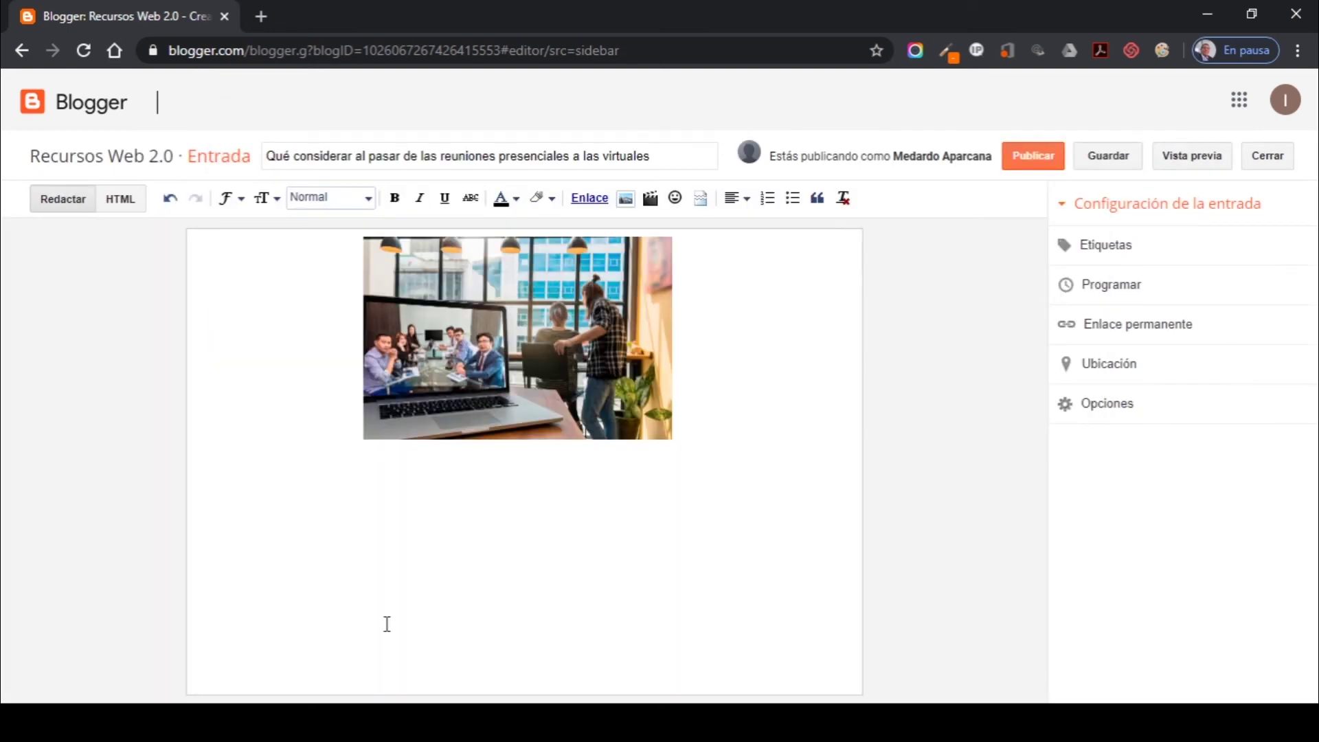
Step: Below the image, add the left-aligned paragraphs beginning "La situación actual obliga a empresas", ending with the lines "Descargar" and "Fuente:"
click(731, 437)
click(742, 200)
click(756, 226)
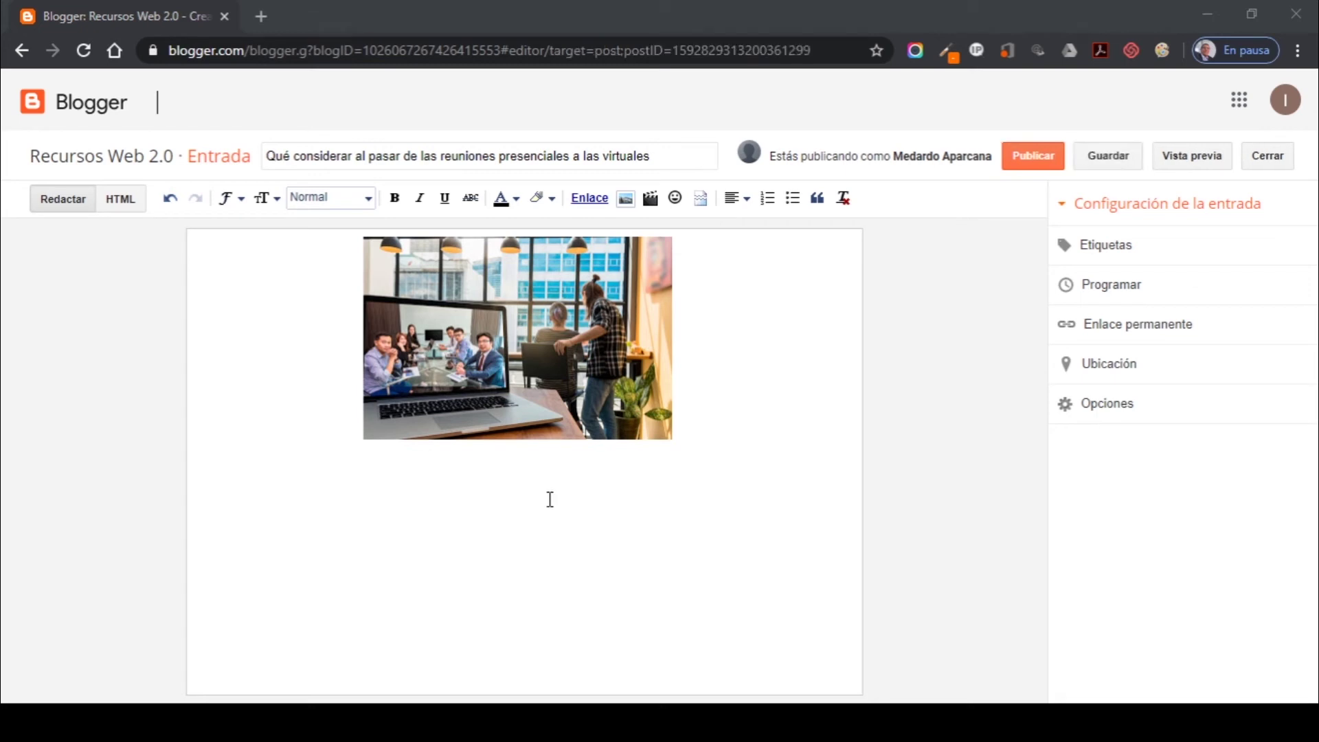
click(347, 496)
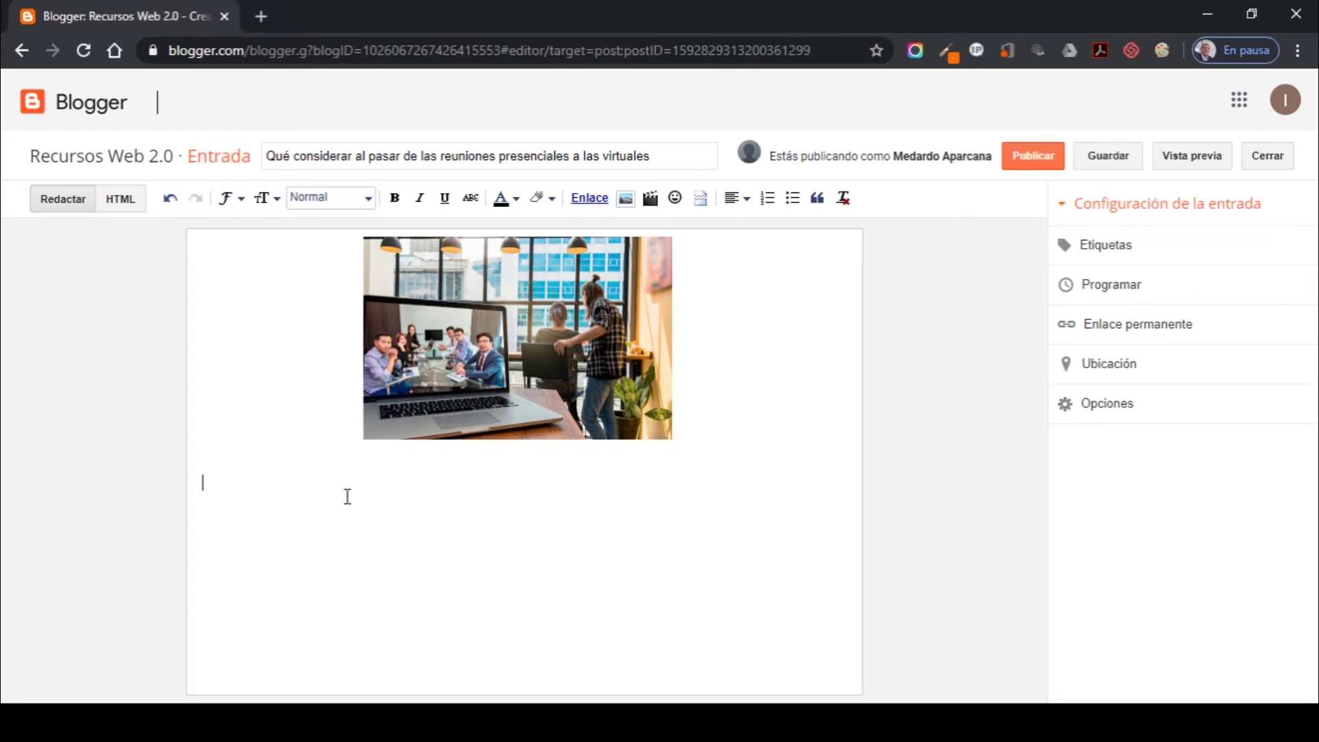
text(La situación actual obliga a empresas en generar a reconsiderar su estrategia de eventos presenciales. Los eventos virtuales son una excelente opción de respaldo, pero habrá diferentes cuestiones que vale la pena considerar: desde definir el enfoque del contenido y elegir las plataformas hasta el diseño de las herramientas y la creación de oportunidades para generar interacción.  Si estás buscando convertir un evento presencial en uno digital, consulta este manual preparado por el propio equipo de Marketing de Eventos y Experiencia de Google.  Descargar)
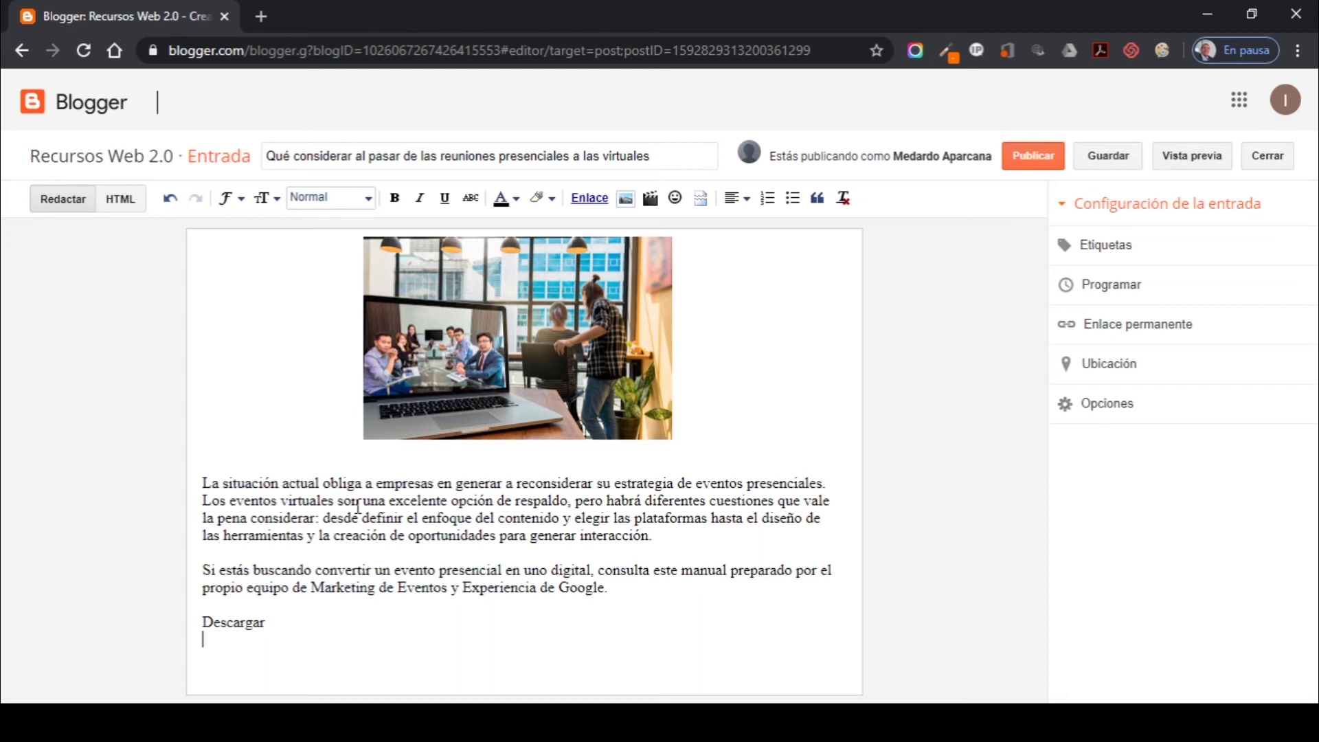
text(Fuente:)
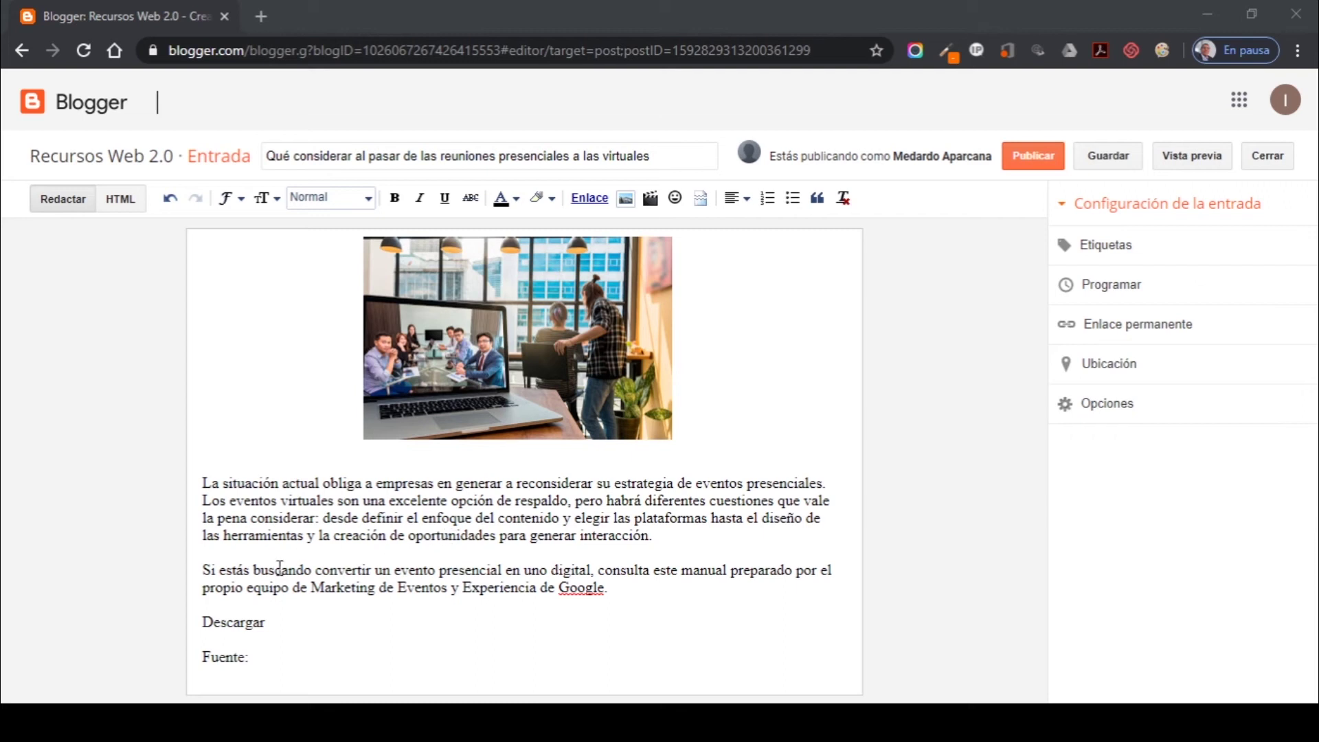
Step: Link the word Descargar to the thinkwithgoogle.com PDF address ending in Taking_Events_Online_-_2020_ES-419.pdf
drag(283, 622, 205, 626)
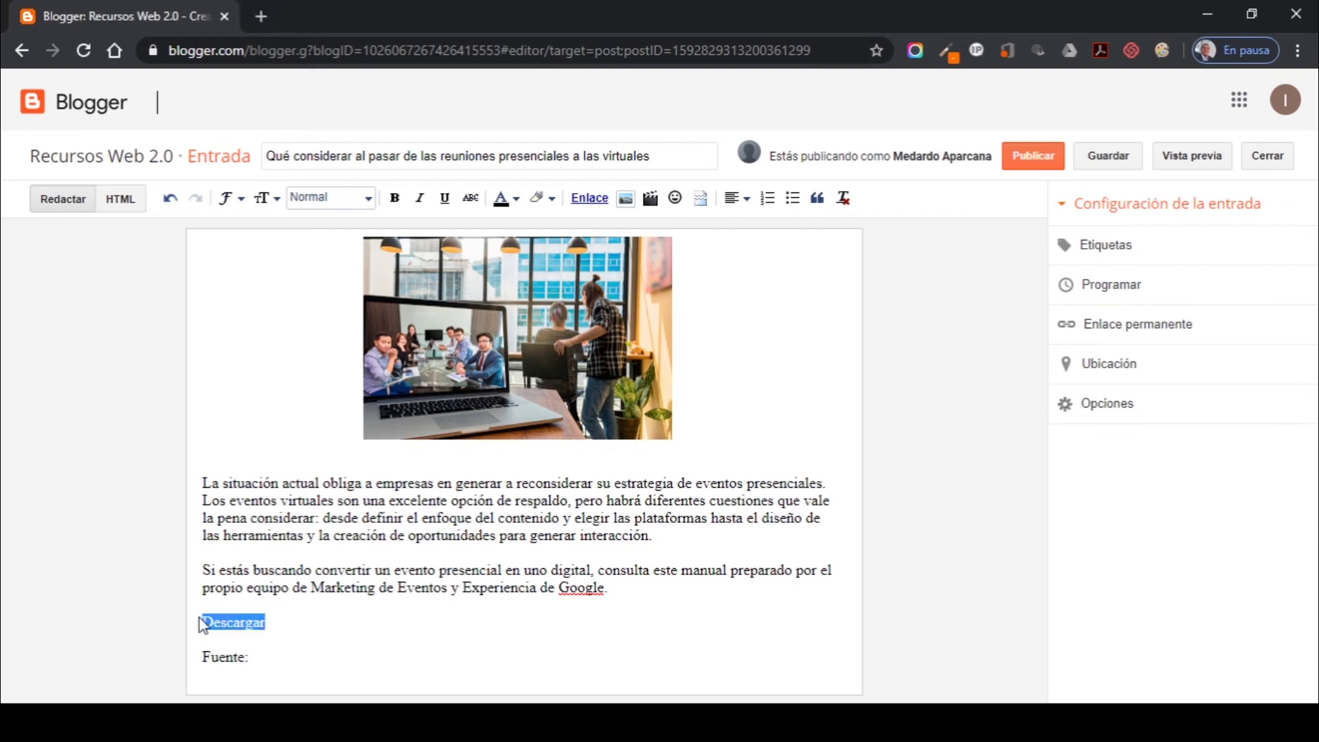
click(596, 202)
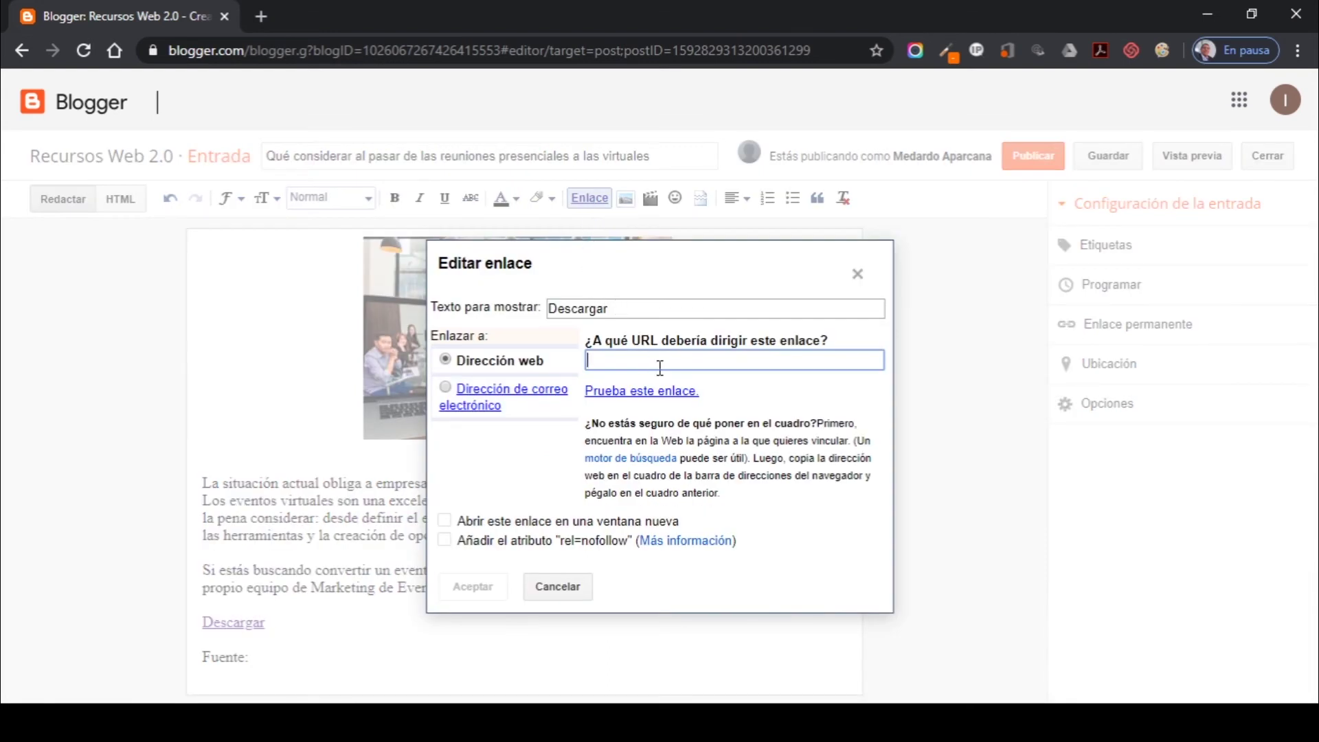
key(ctrl+v)
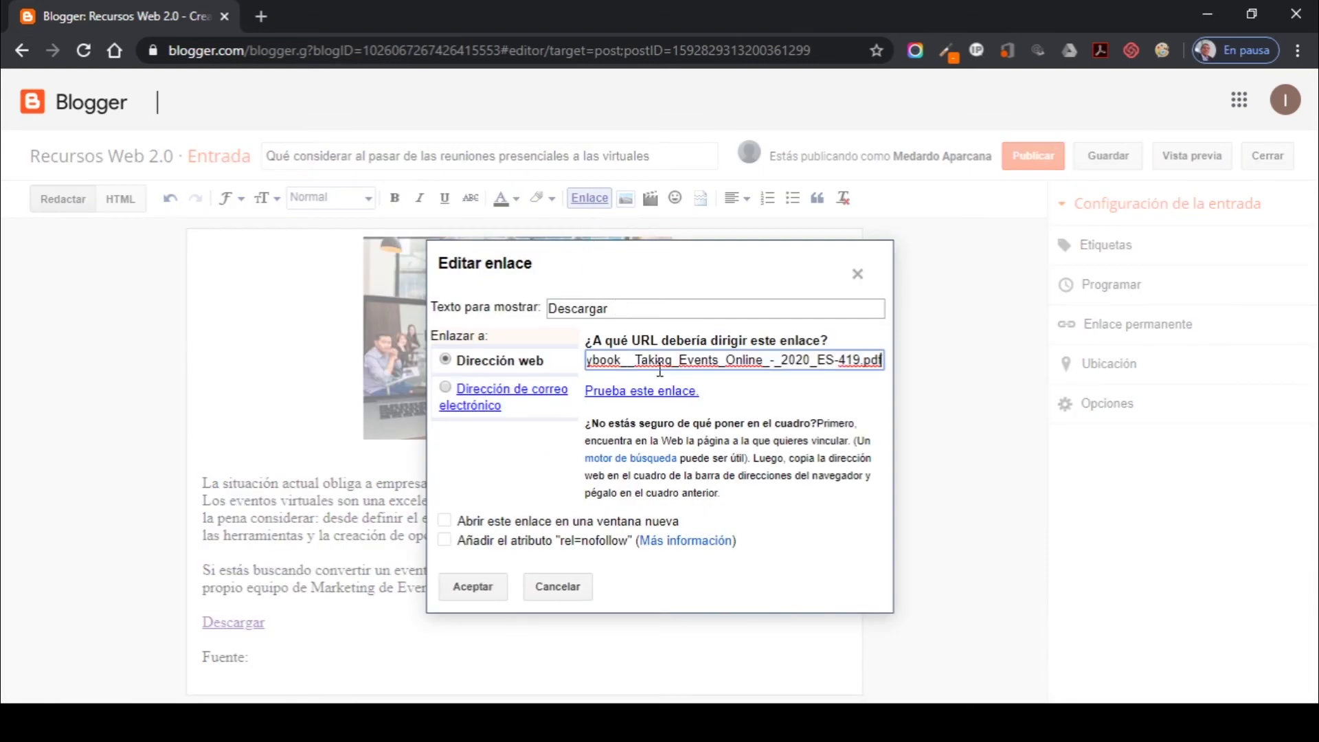
click(489, 590)
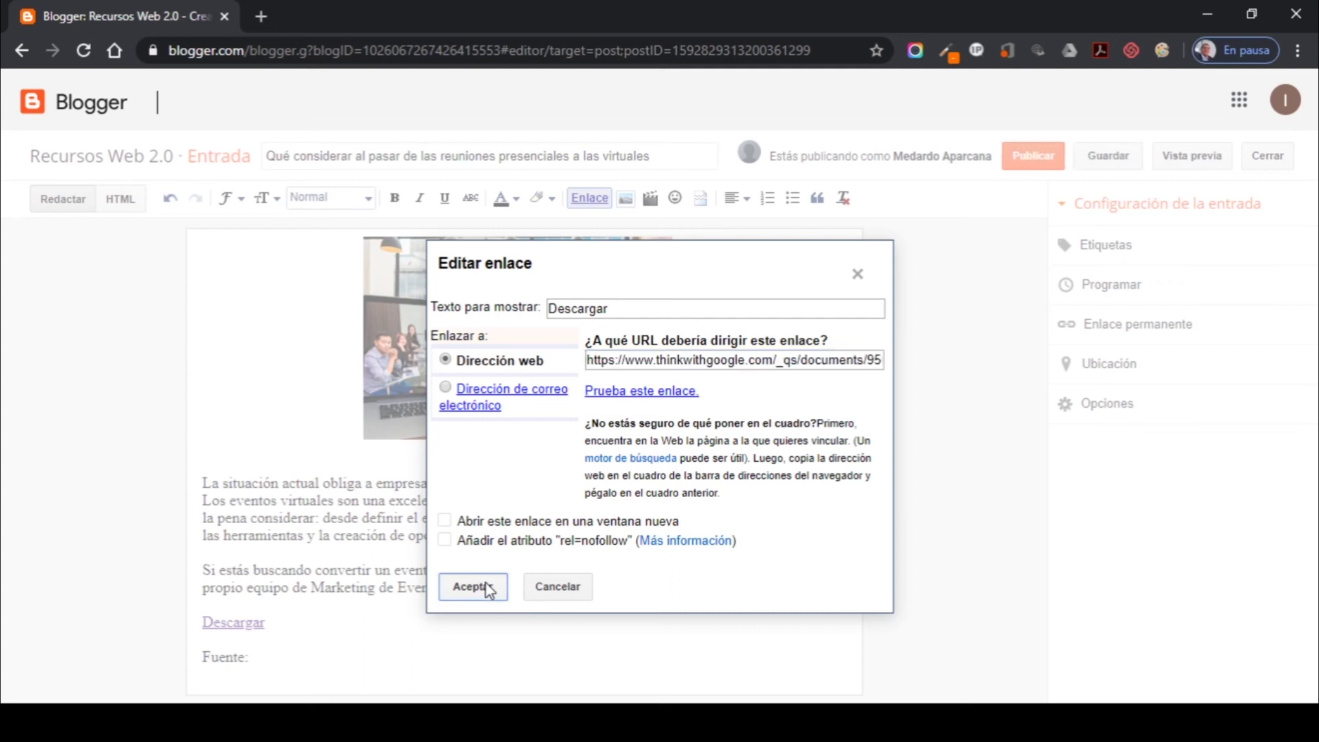
Step: Complete the Fuente line with "Google" and start a new line below it
click(322, 665)
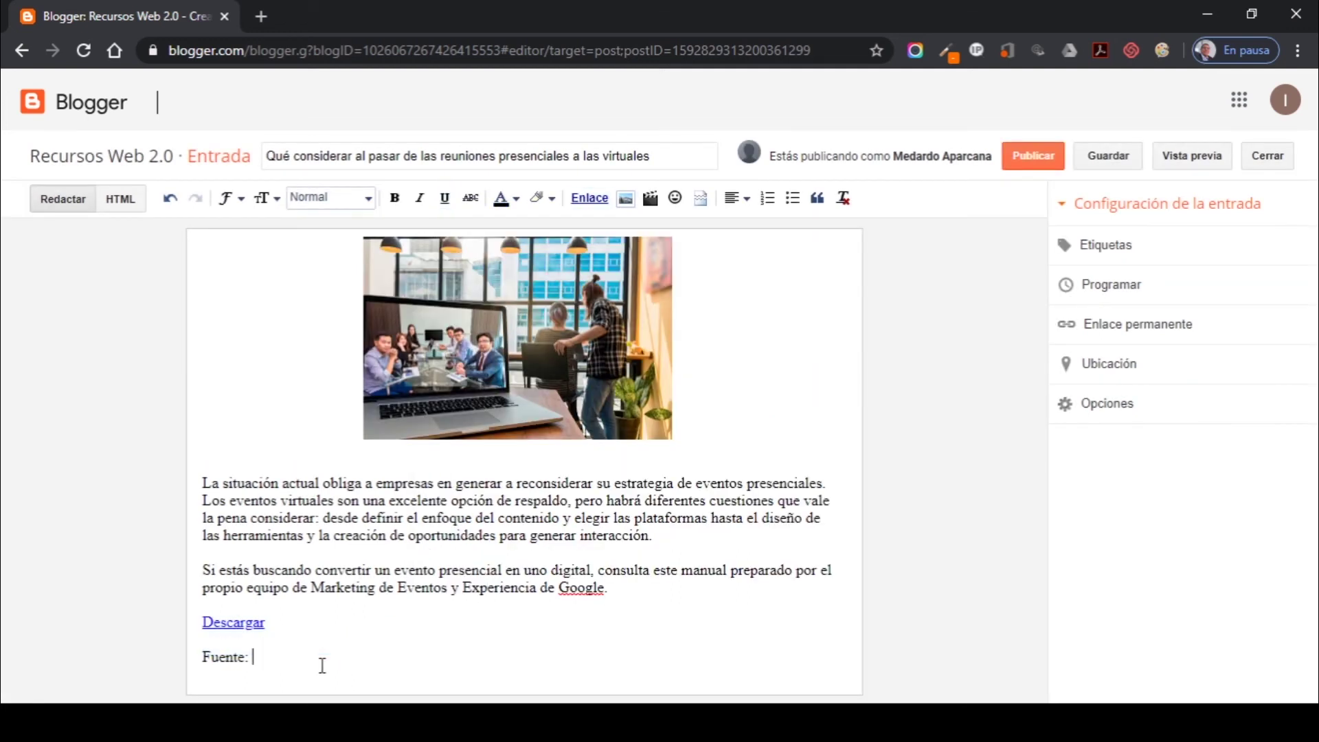
text(Google)
key(Return)
click(626, 199)
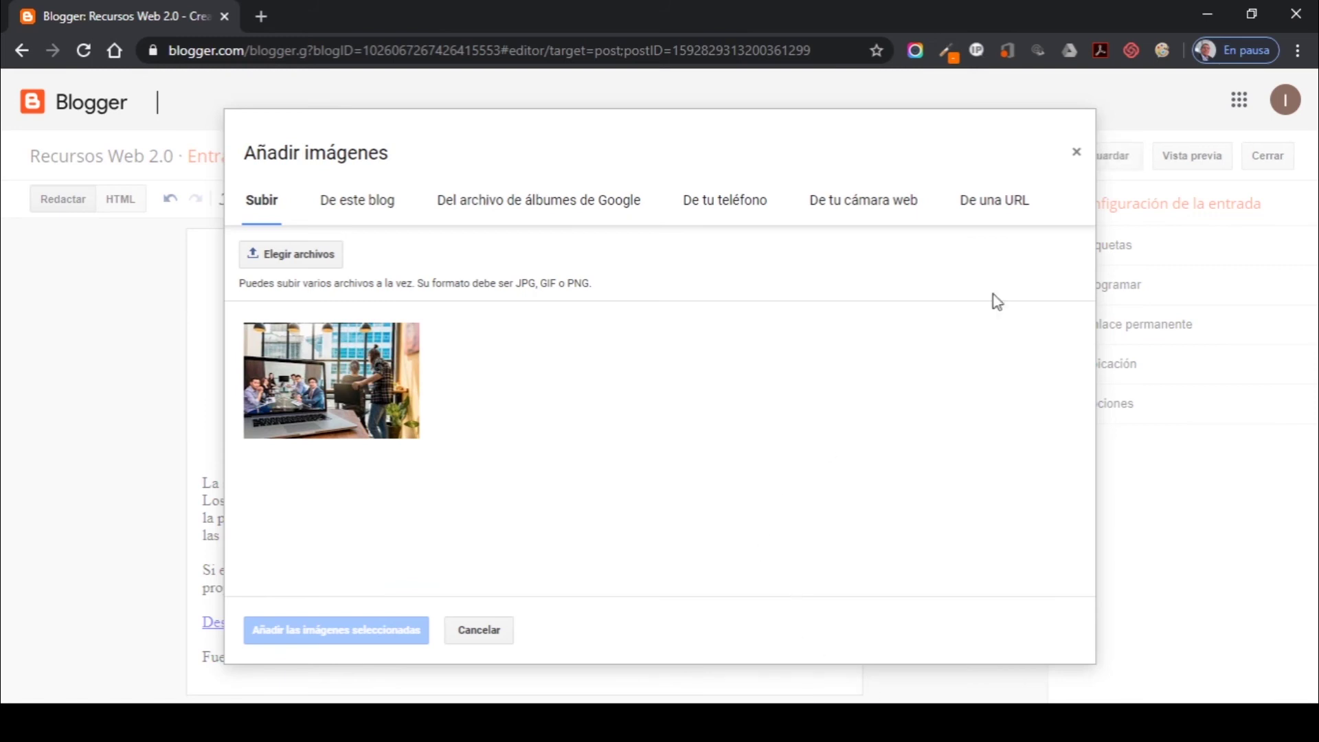
click(1077, 153)
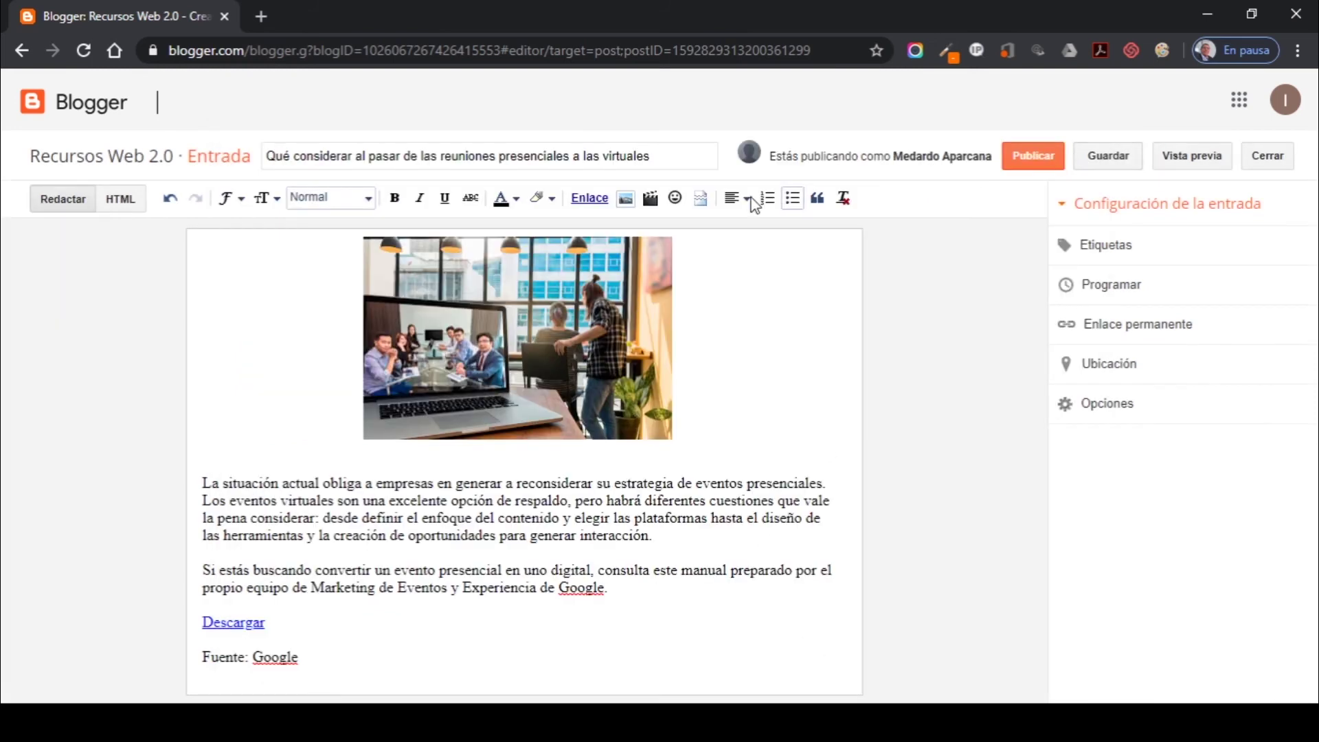
Step: Insert the YouTube video "5 APLICACIONES IDEALES PARA CURSOS CLASES CONFERENCIAS Y TELETRABAJO" below the Fuente line and review the post
click(651, 198)
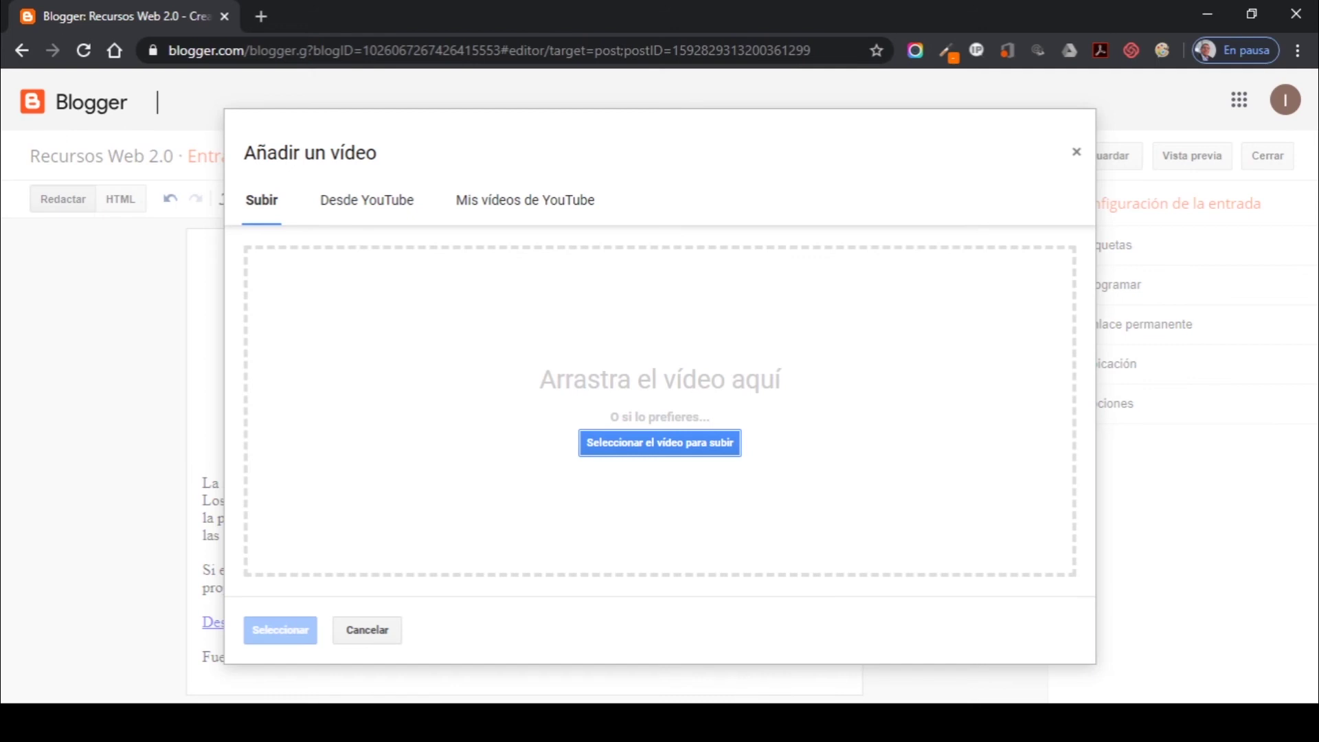
click(379, 217)
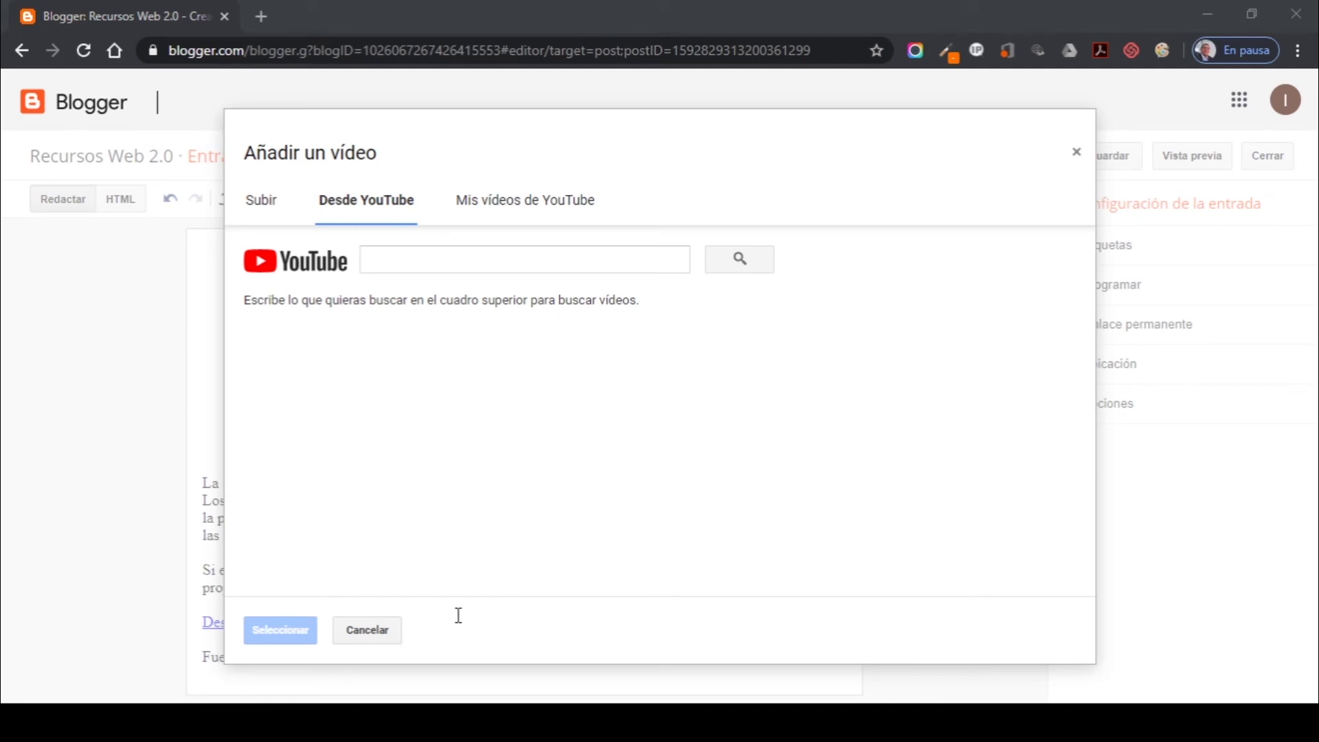
click(394, 259)
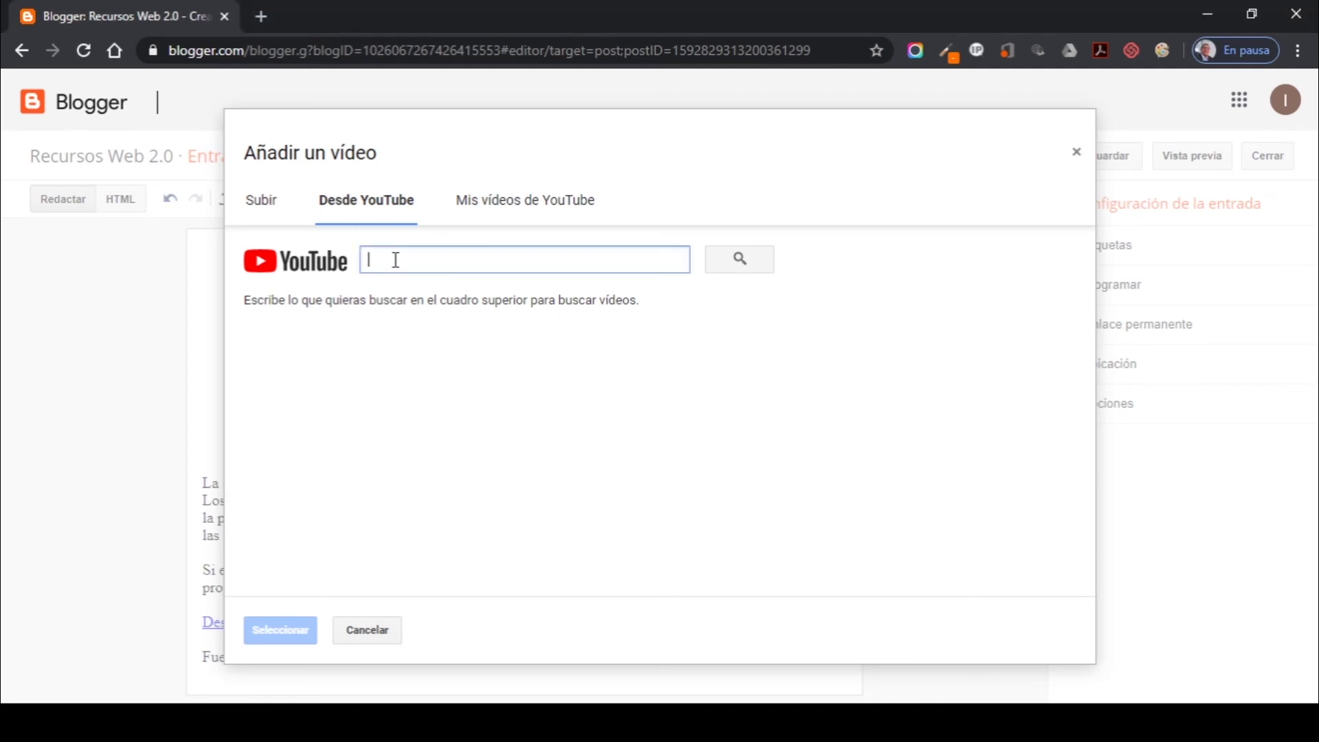
text(CURSOS CLASES CONFERENCIAS Y TELETRABAJO)
click(764, 260)
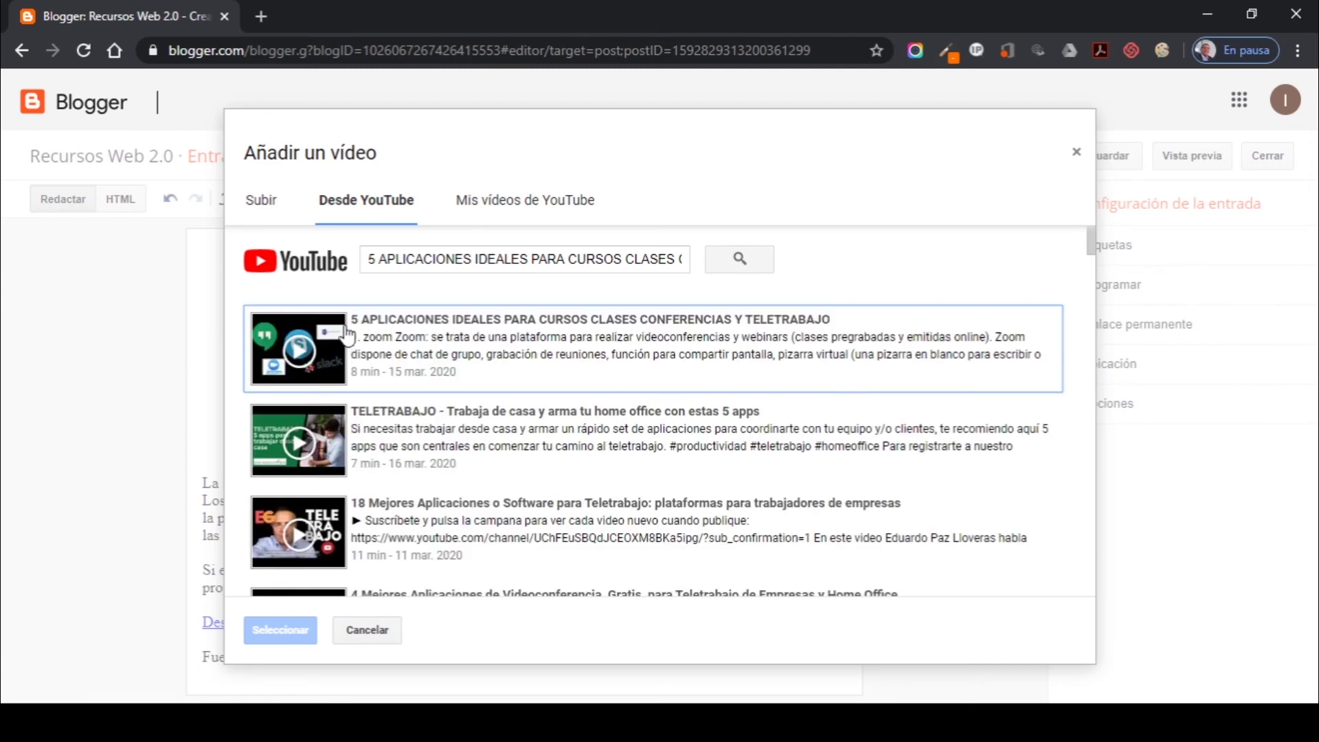
click(326, 352)
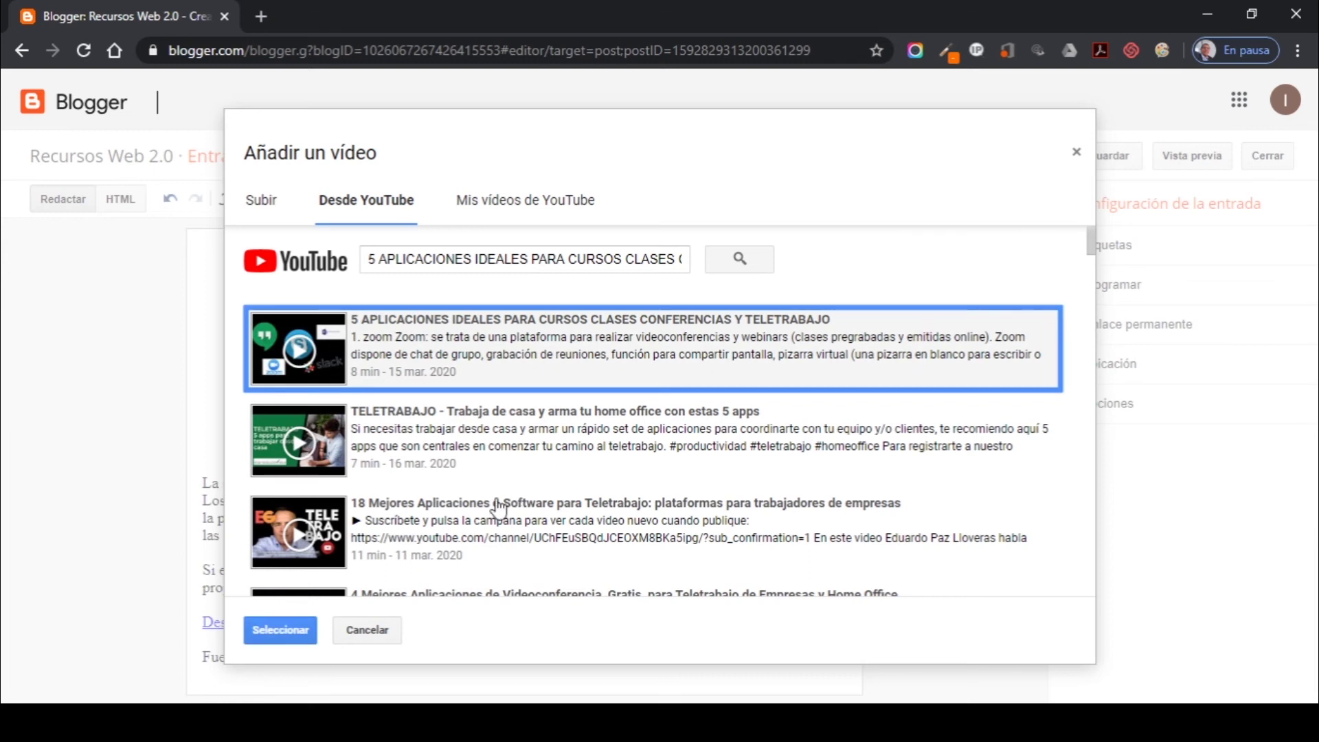
click(281, 628)
scroll(389, 522, down, 4)
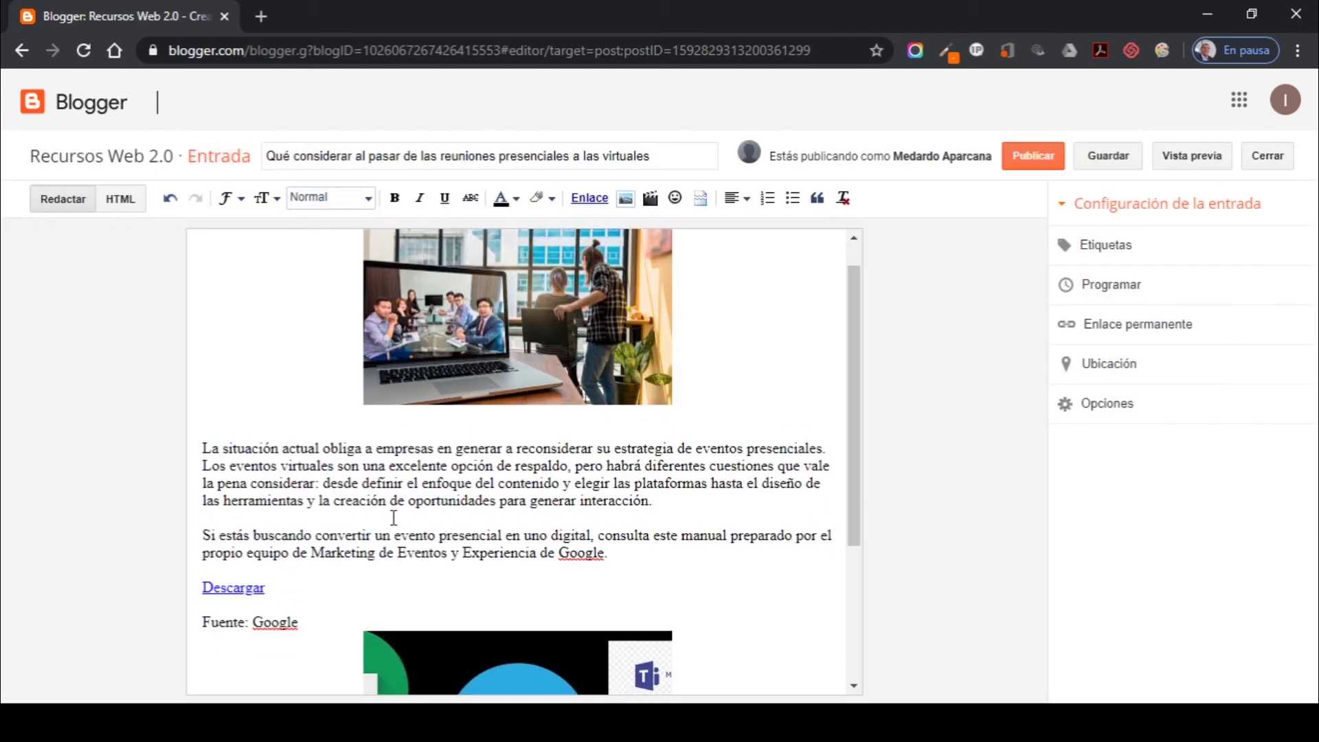
scroll(292, 548, up, 3)
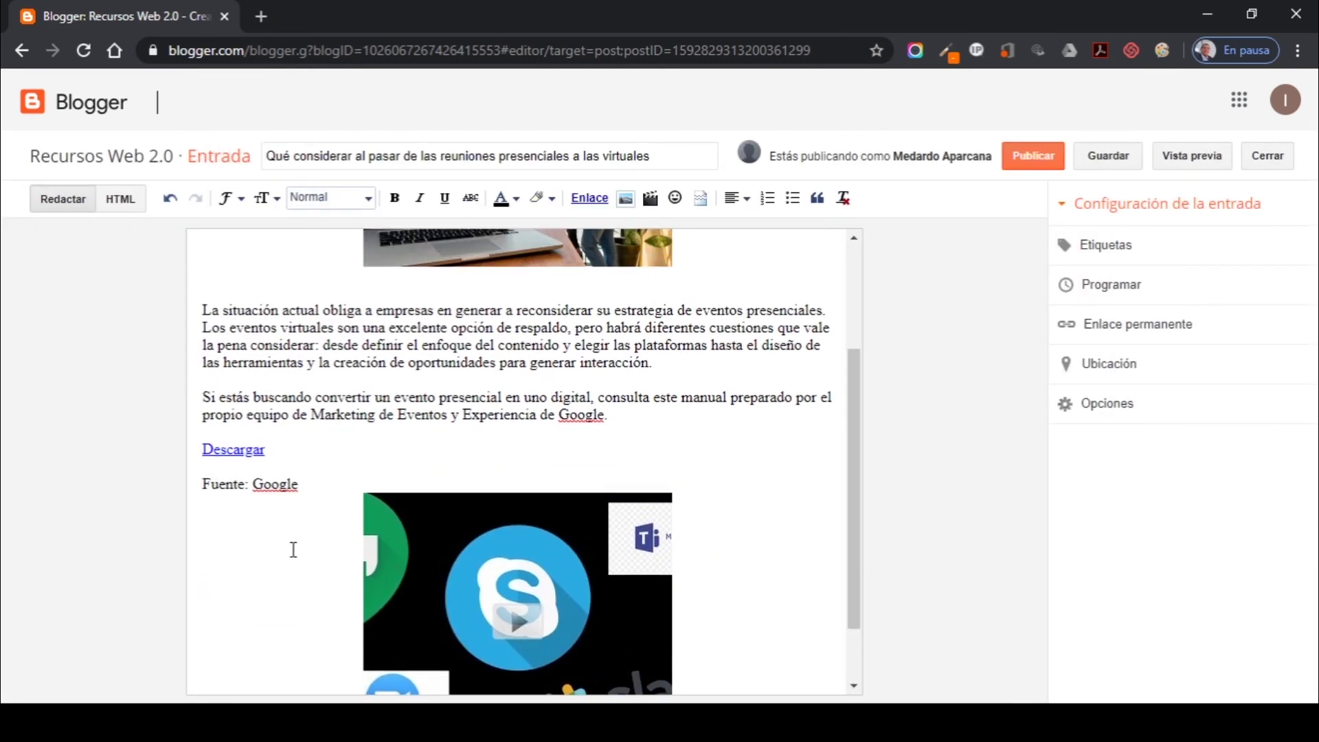
scroll(292, 552, down, 4)
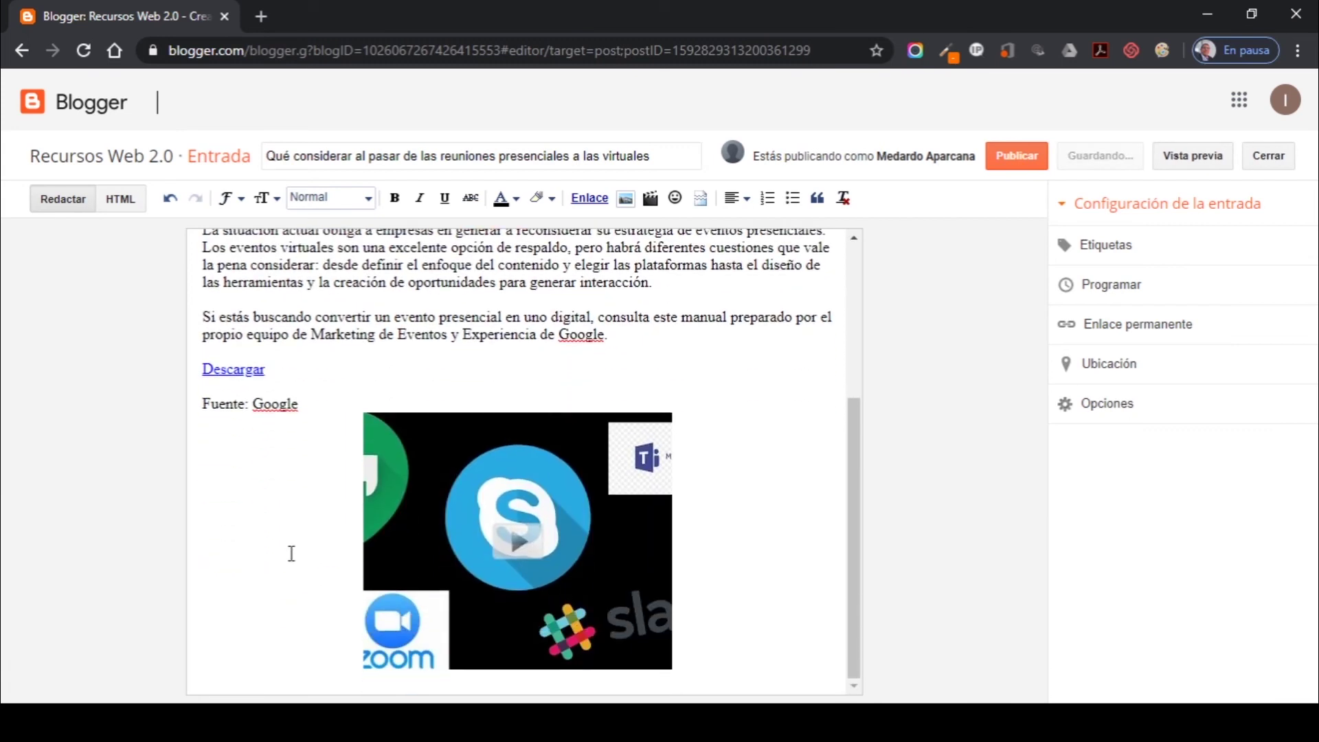
scroll(291, 553, up, 4)
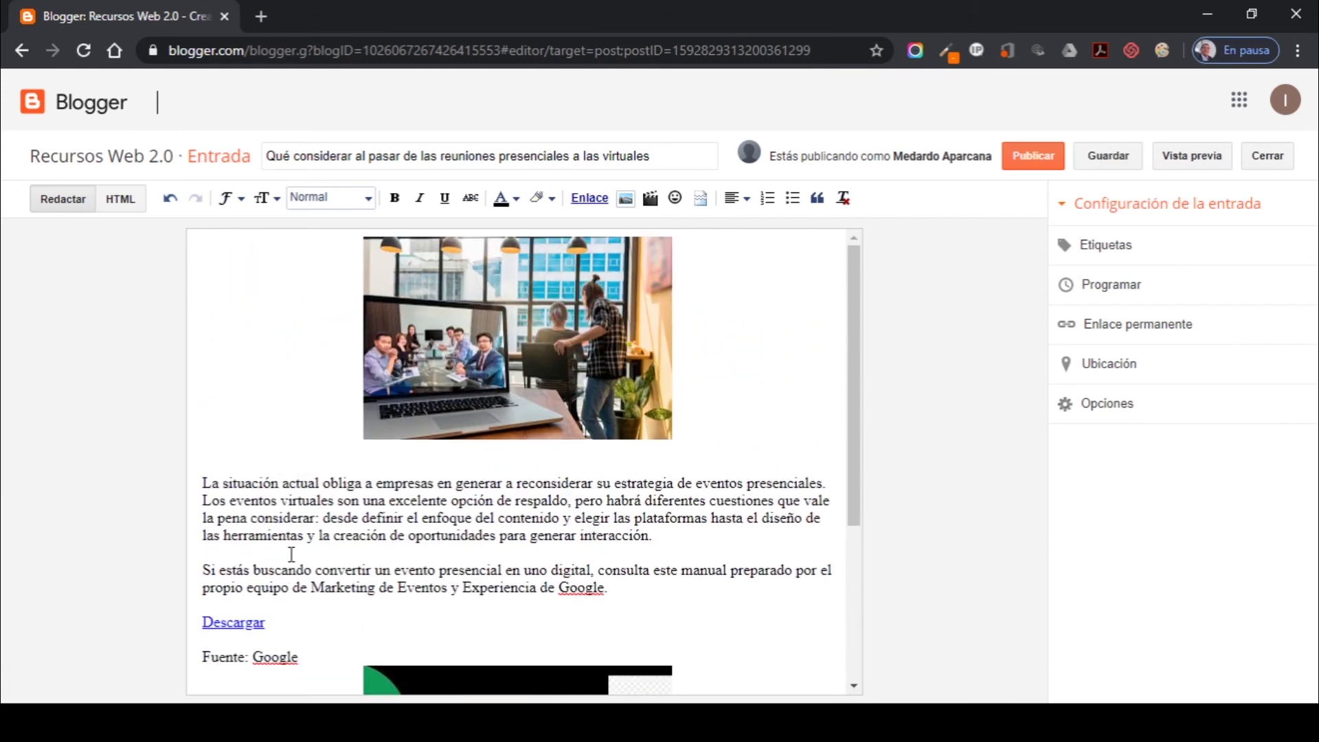